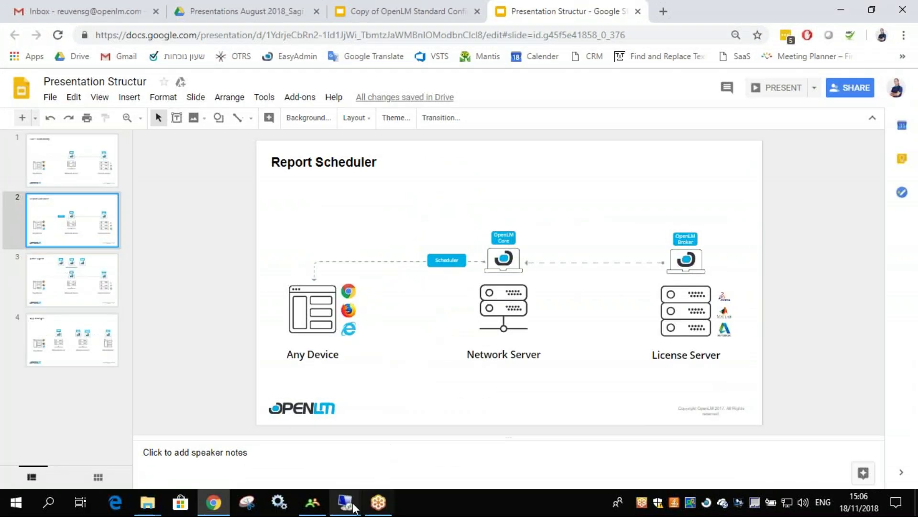
Maximize the win10demo remote desktop and launch openlm_server_win_core_4.4.26.185.msi from the Demo 4.5 folder
mouse_move(345, 502)
left_click(321, 467)
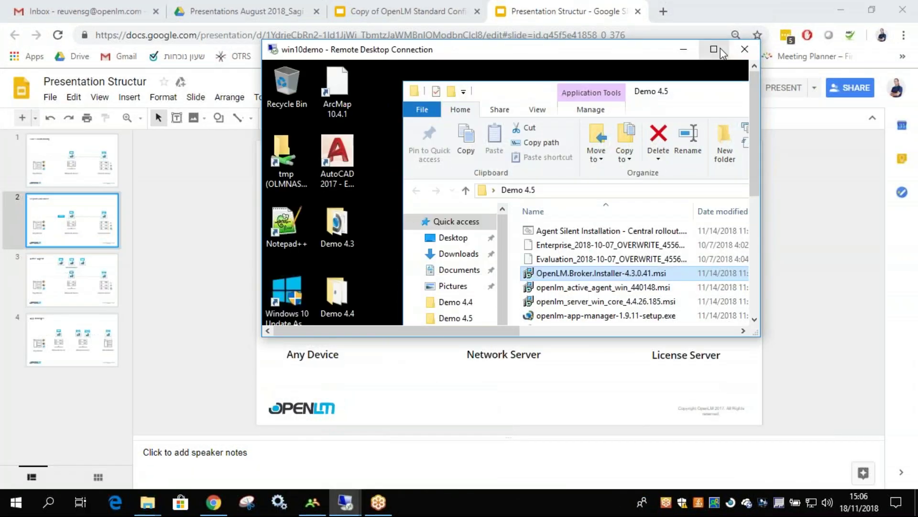
left_click(713, 49)
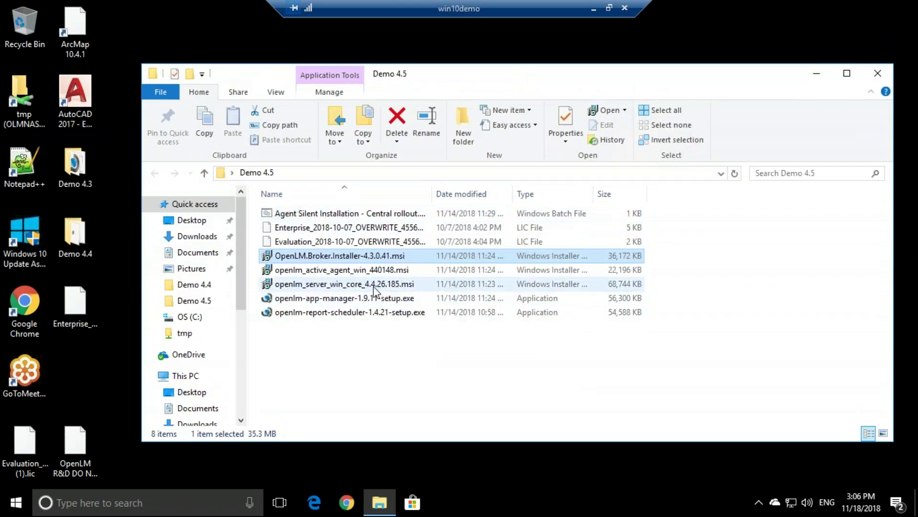
left_click(336, 285)
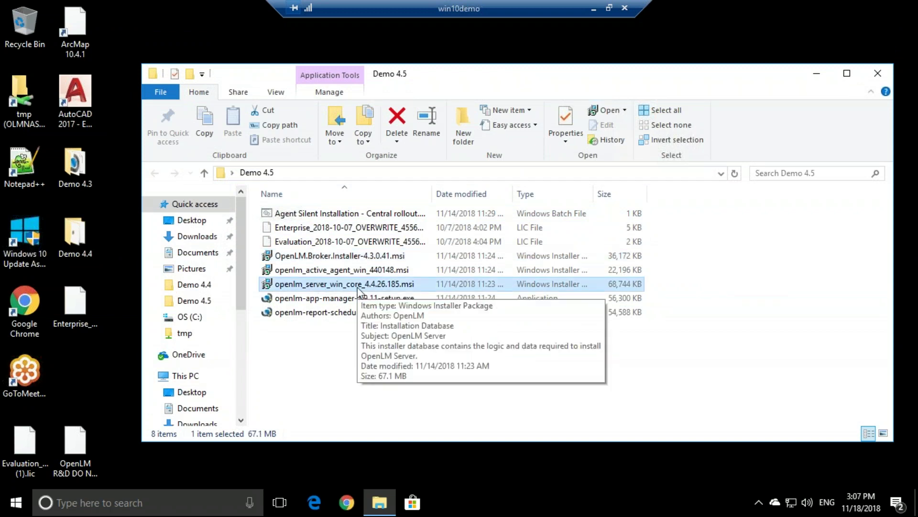
double_click(359, 287)
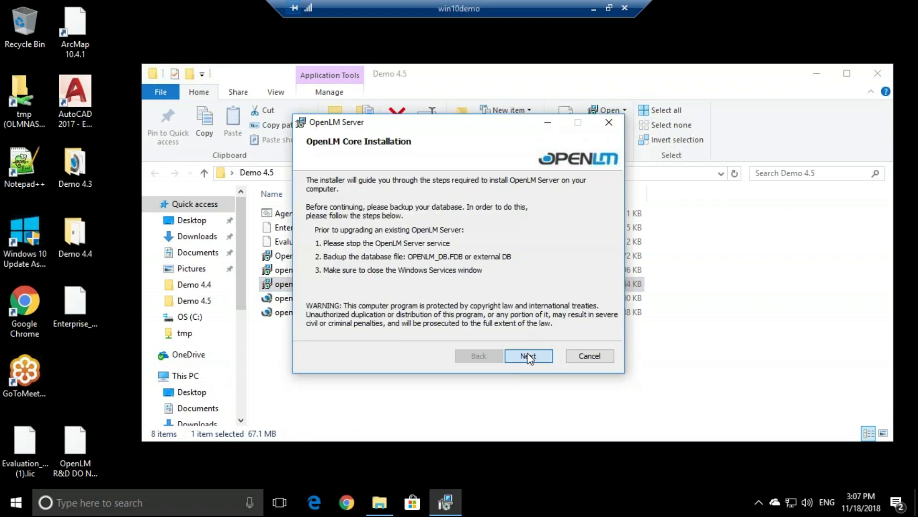
Accept the licence, keep the default folder and install OpenLM Server, approving all three permission prompts
left_click(528, 357)
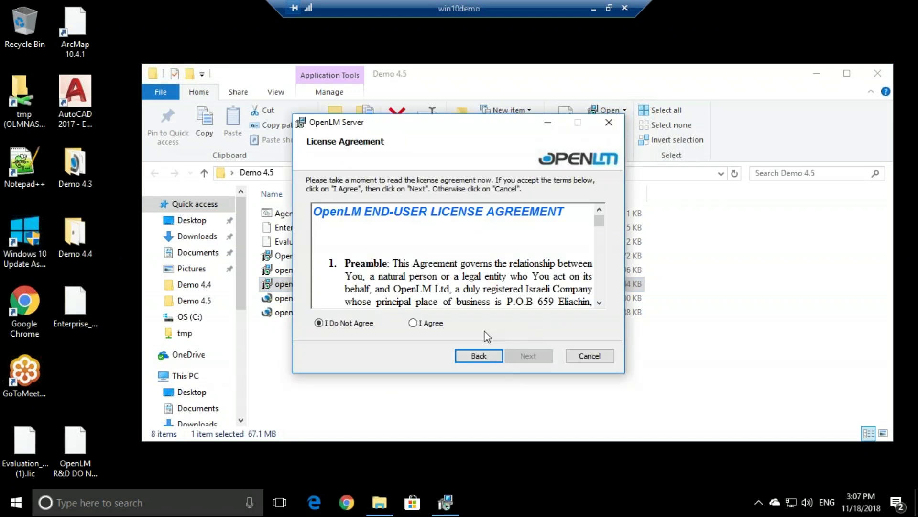
left_click(433, 323)
left_click(530, 355)
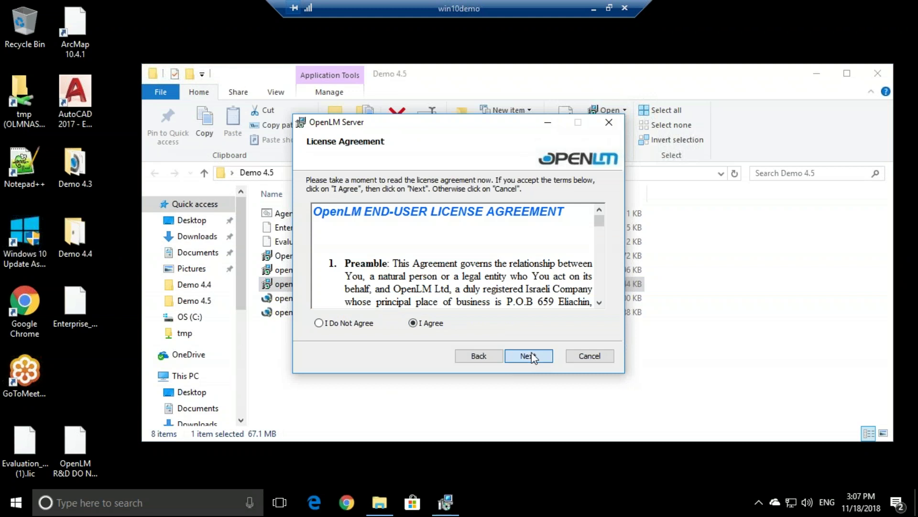
left_click(530, 356)
left_click(530, 356)
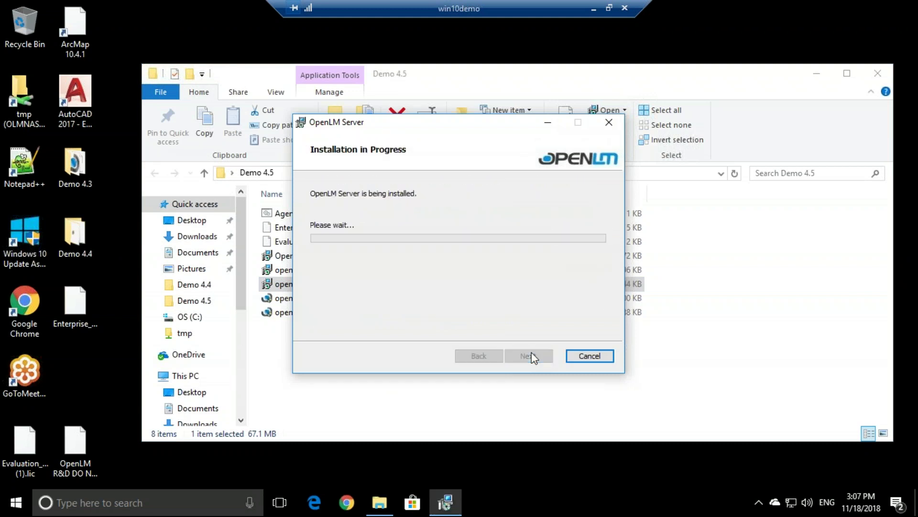
left_click(402, 343)
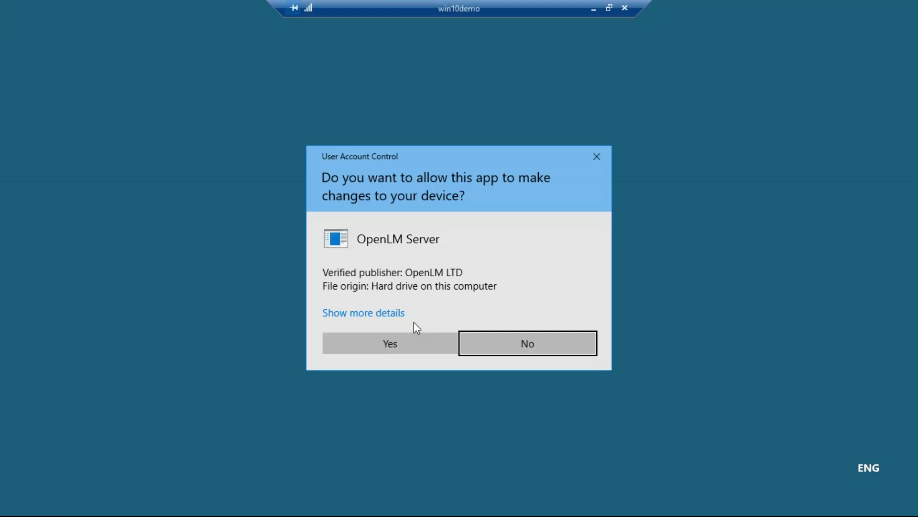
left_click(387, 340)
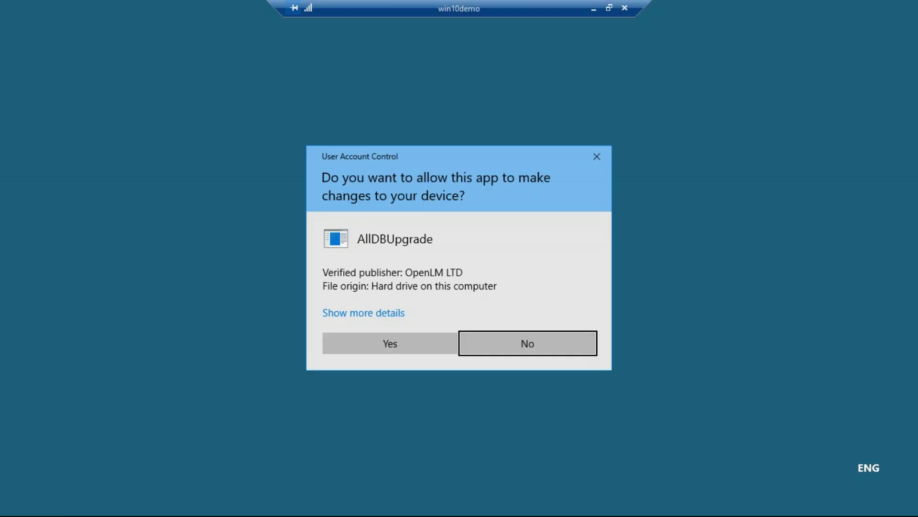
left_click(390, 340)
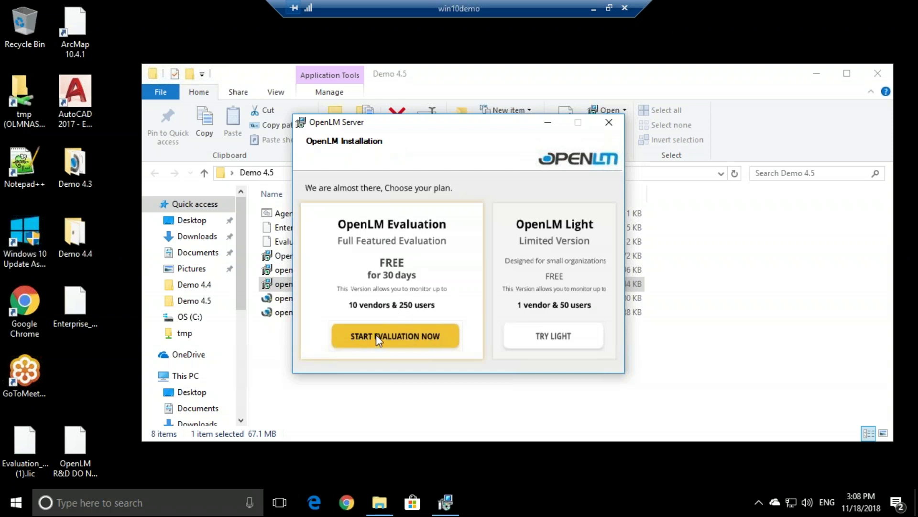
Activate OpenLM with the Enterprise .lic licence file instead of registering for an evaluation
left_click(405, 339)
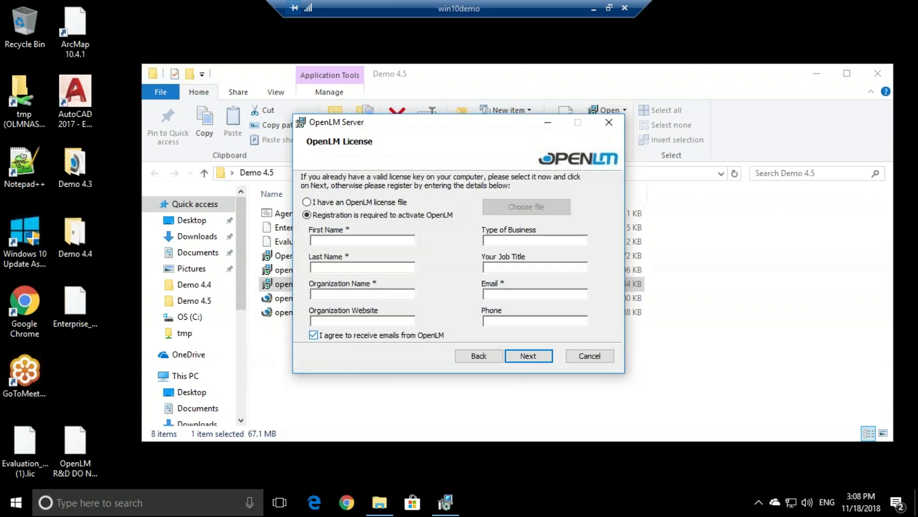
left_click(366, 205)
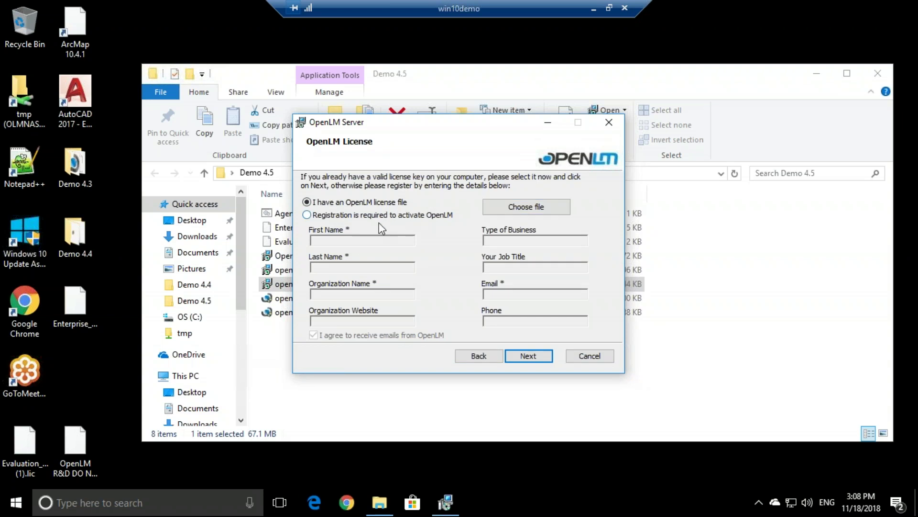
left_click(330, 216)
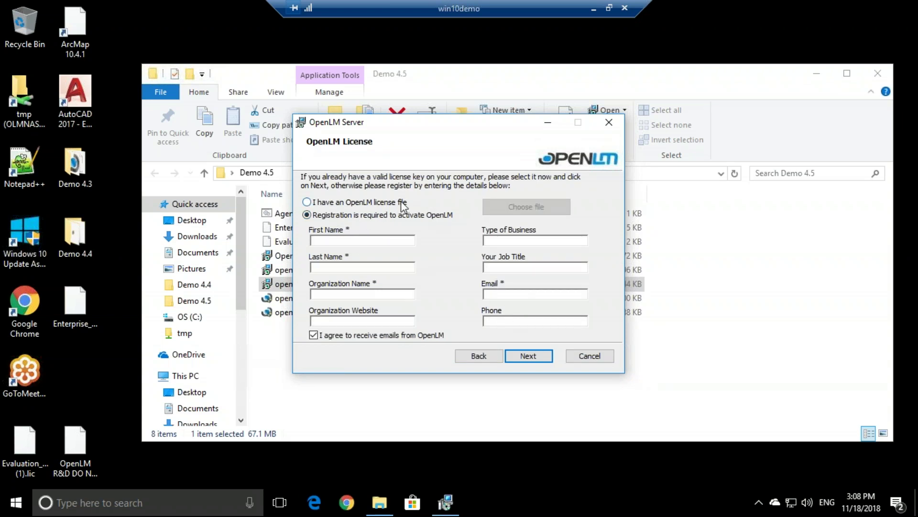
left_click(386, 203)
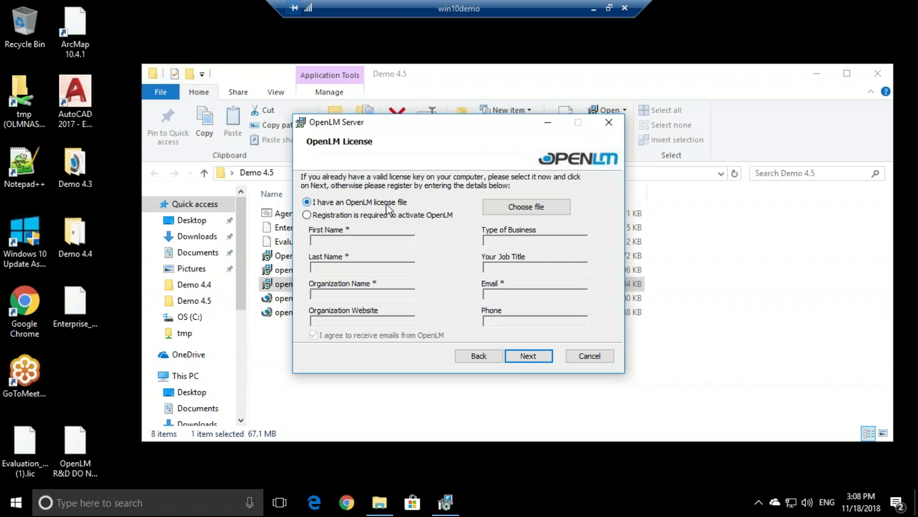
left_click(516, 209)
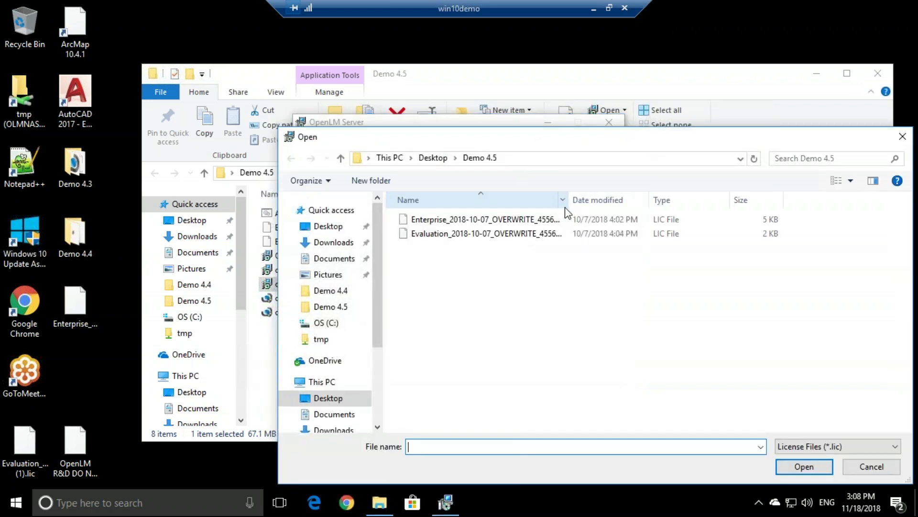
left_click(515, 224)
left_click(812, 470)
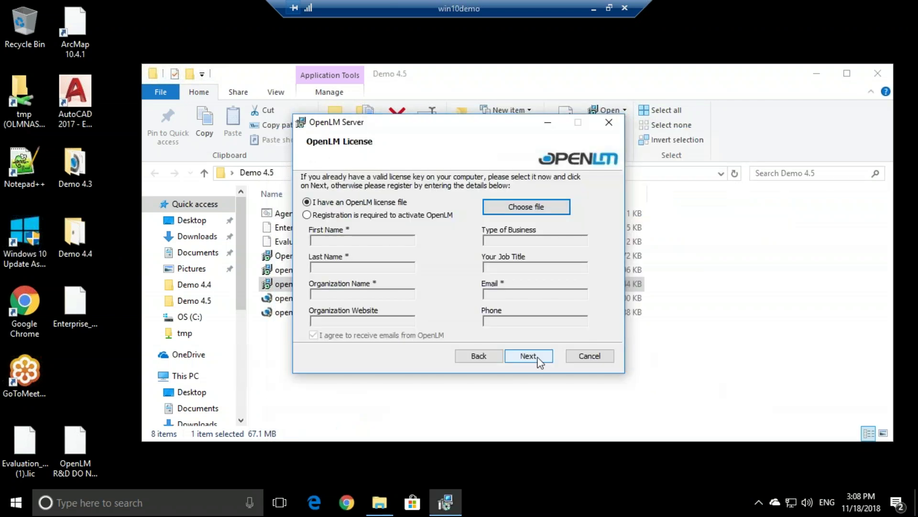
left_click(538, 356)
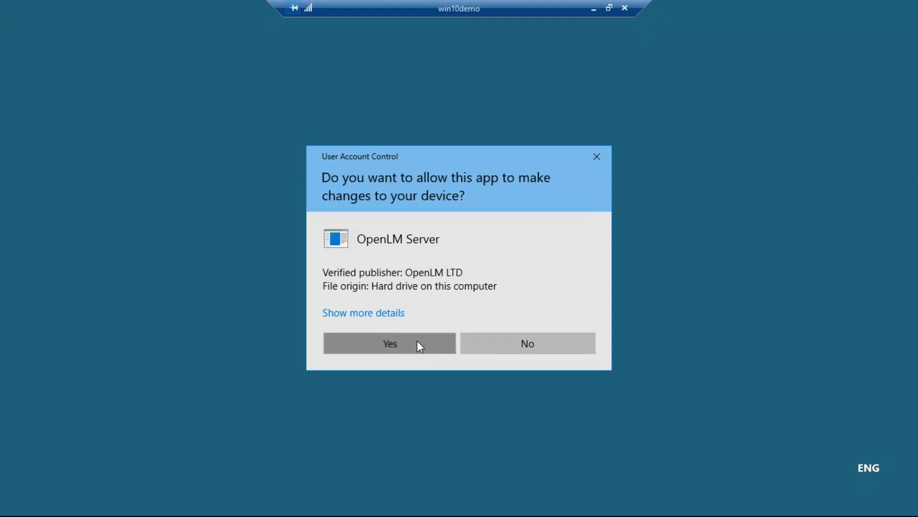
Allow the installer's changes, choose Configure Now to bring up OpenLM Server options, then minimize the session
left_click(417, 341)
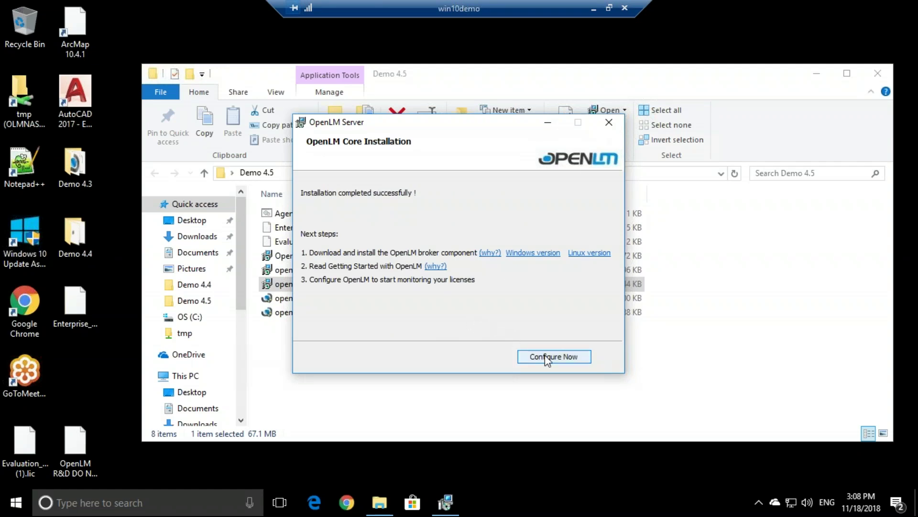
left_click(557, 357)
left_click(486, 343)
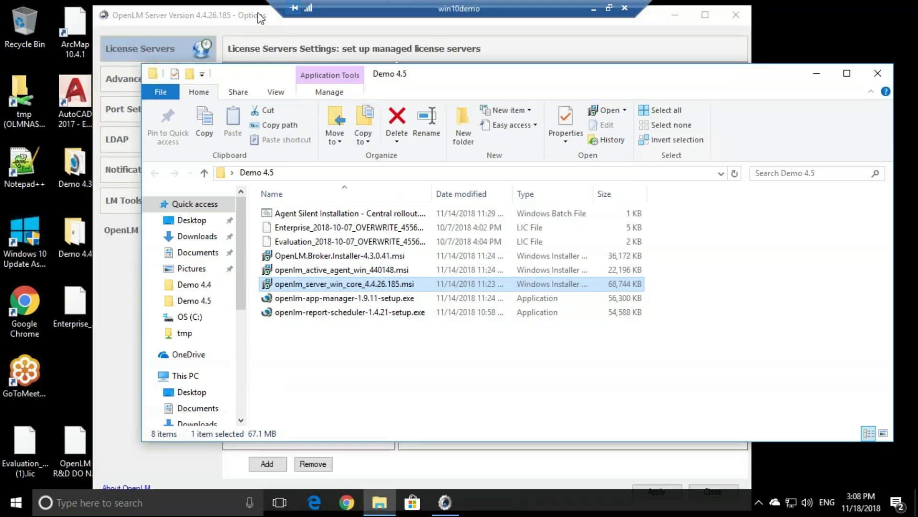
left_click(262, 19)
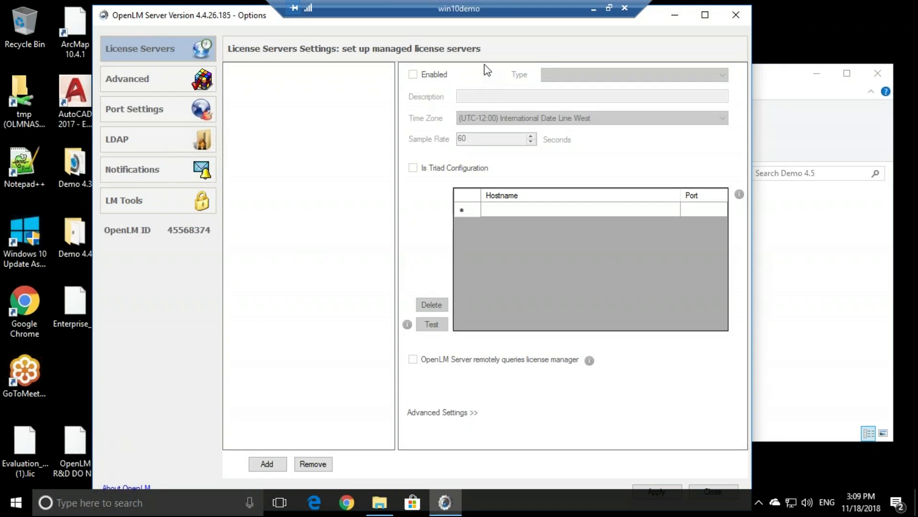
left_click(592, 8)
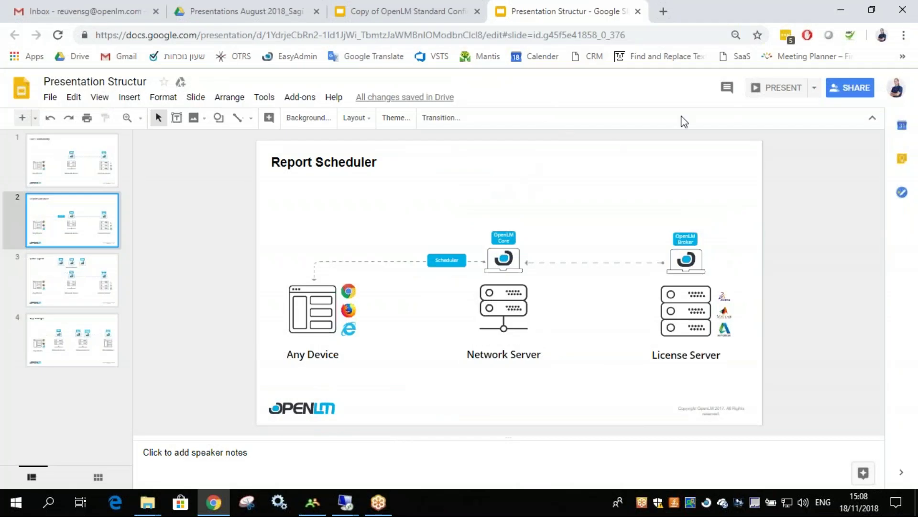
Present slide 1, Core Functionality, full screen, then return to the editor with Esc
left_click(98, 154)
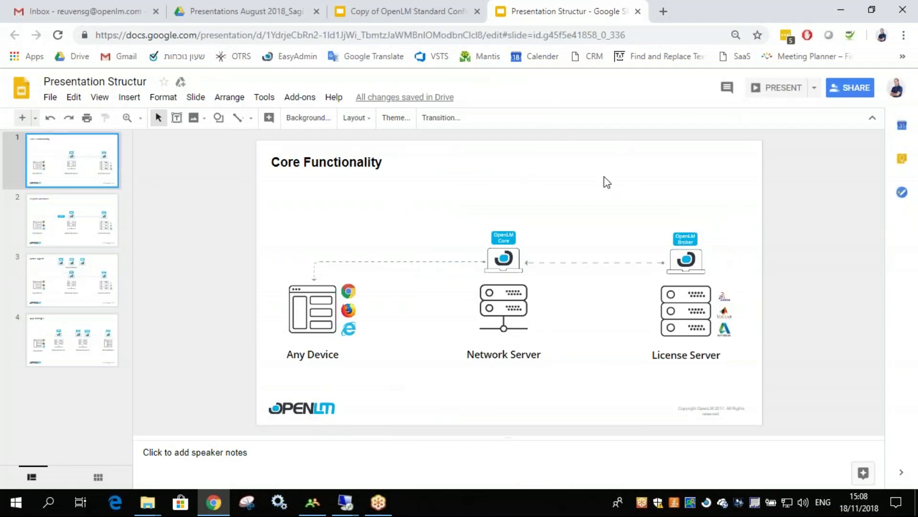
left_click(781, 93)
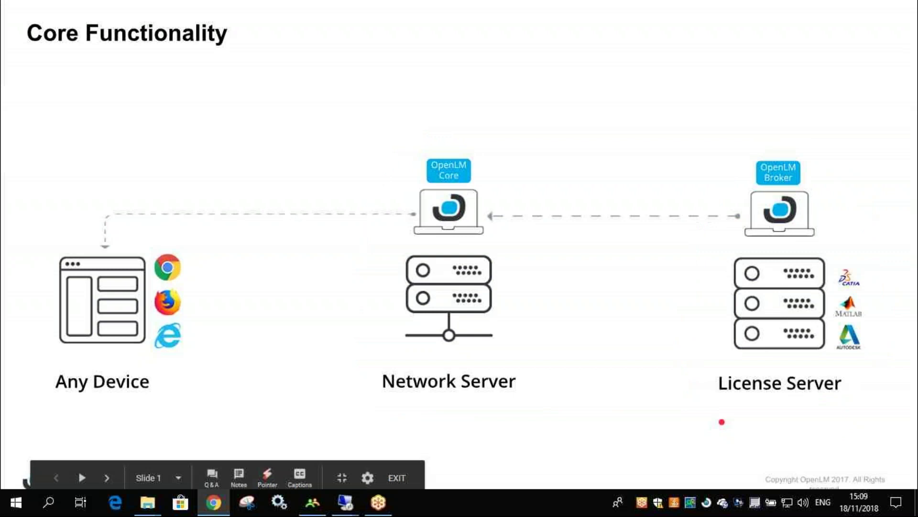
key("Escape")
Bring the win8olmprod remote desktop full screen and log in with the account password
mouse_move(345, 502)
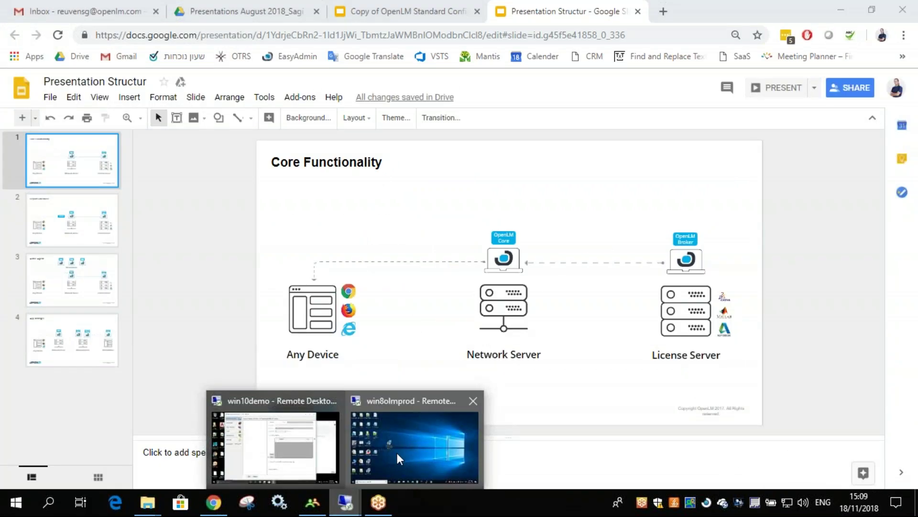
left_click(365, 481)
double_click(433, 62)
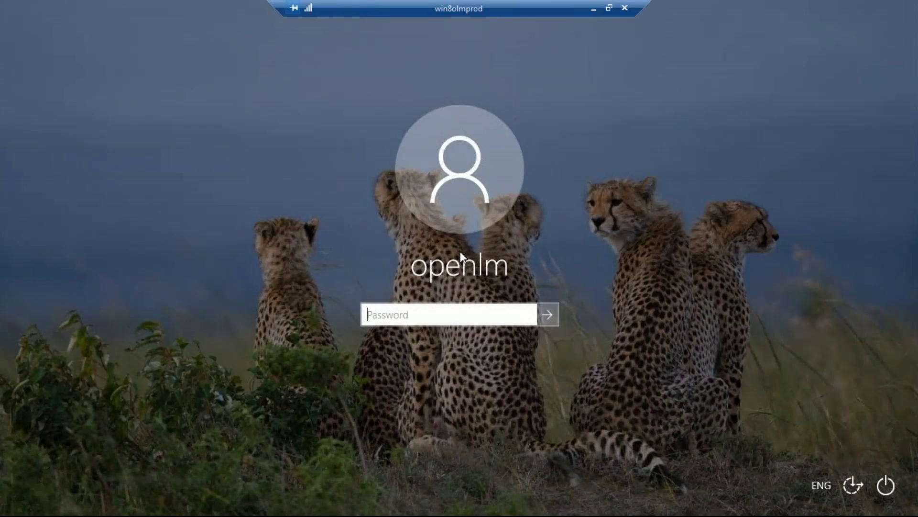
type("••")
type("•••")
key("Return")
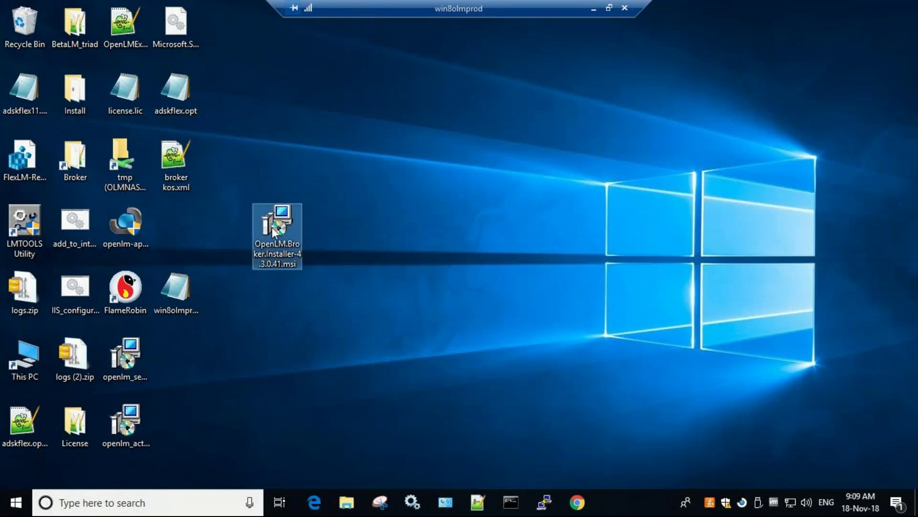
Launch the OpenLM Broker installer, accept its licence and install into the default folder
mouse_move(285, 223)
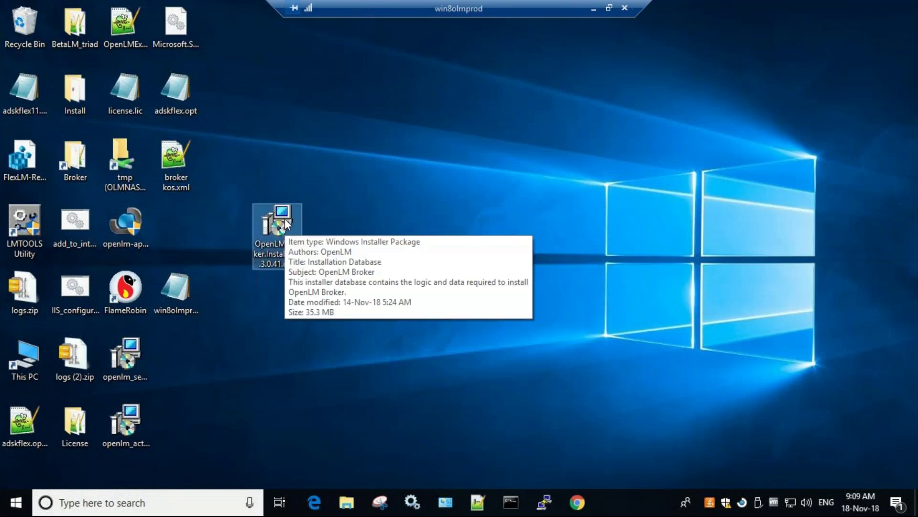
double_click(285, 221)
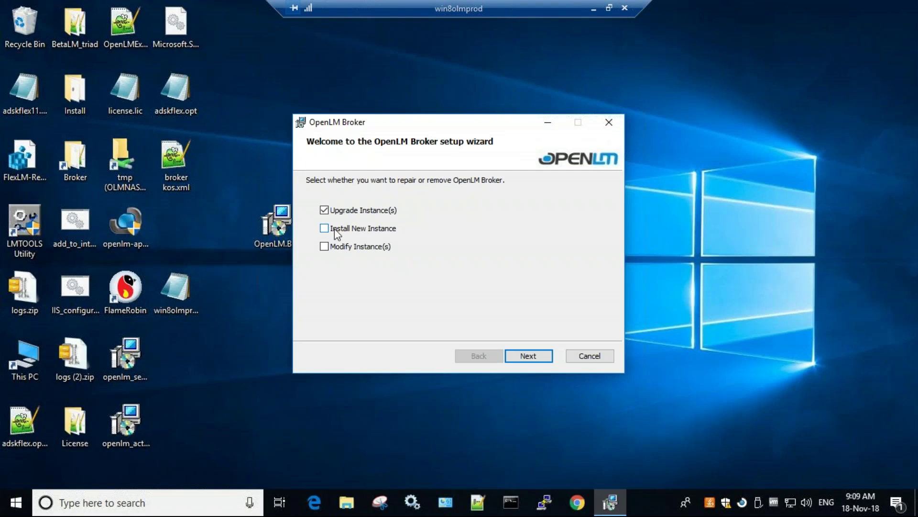
left_click(536, 357)
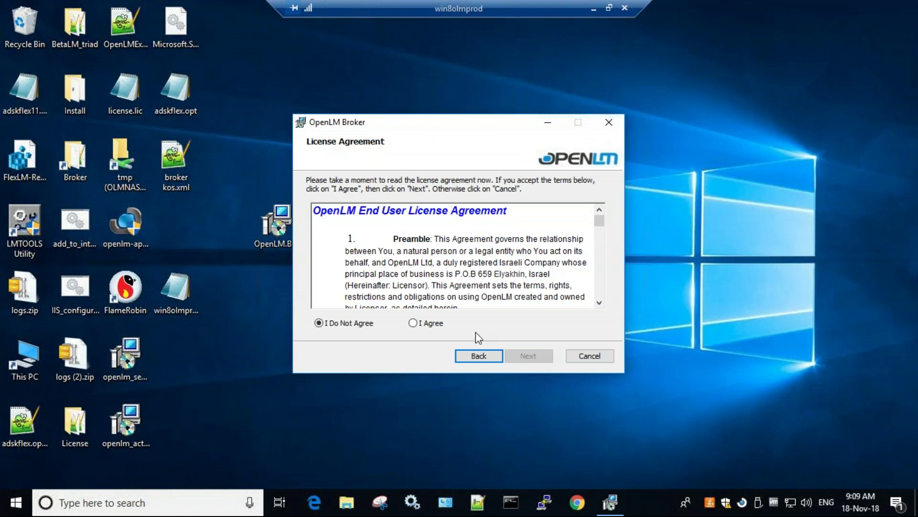
left_click(430, 324)
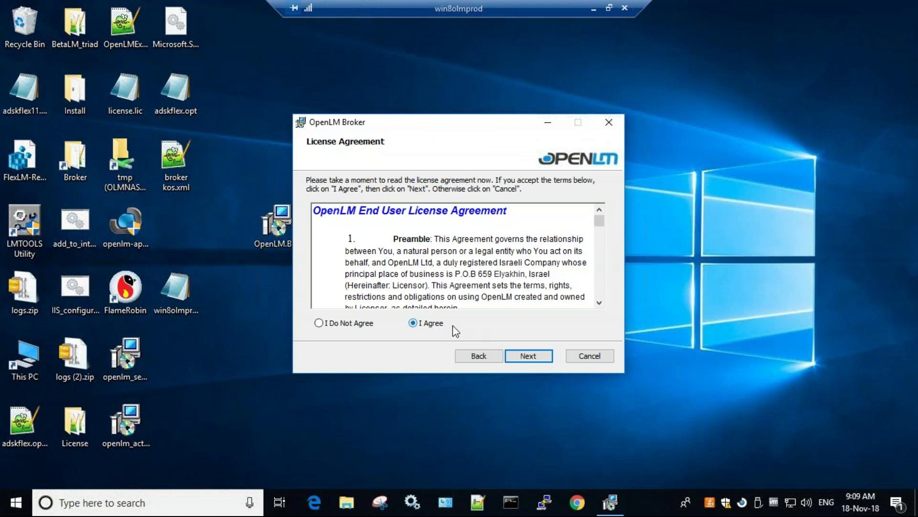
left_click(534, 357)
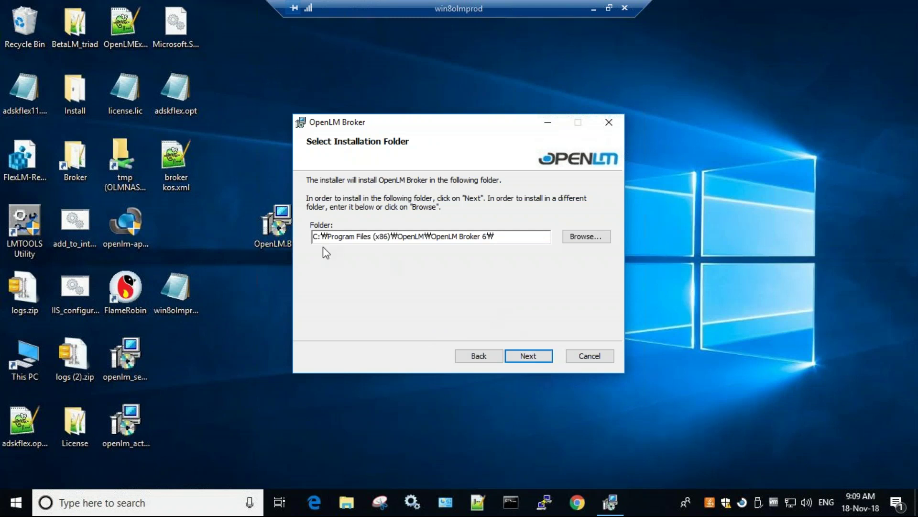
left_click(528, 358)
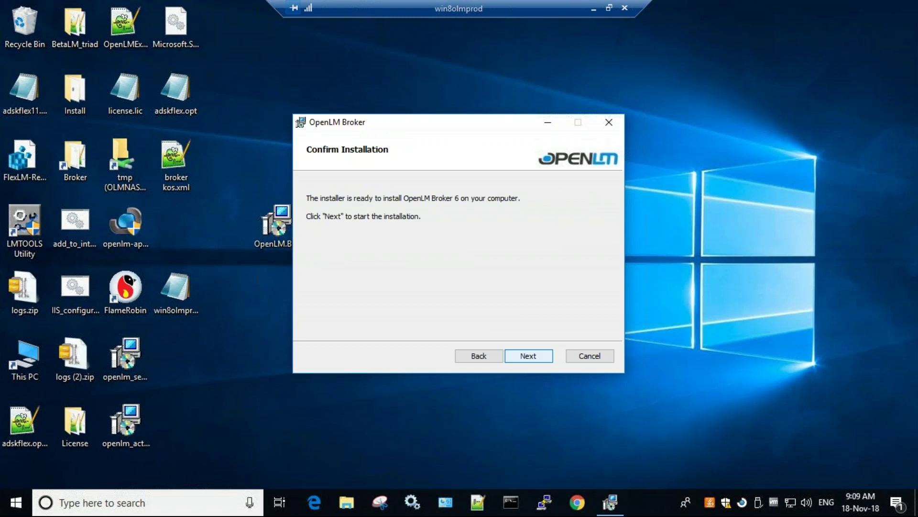
left_click(528, 356)
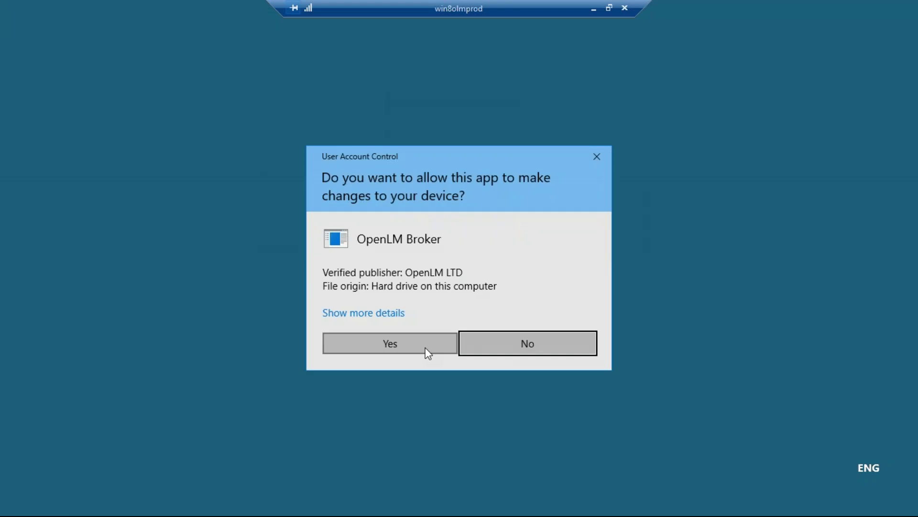
Approve both permission prompts, close the finished installer, and search Windows for 'broker'
left_click(425, 347)
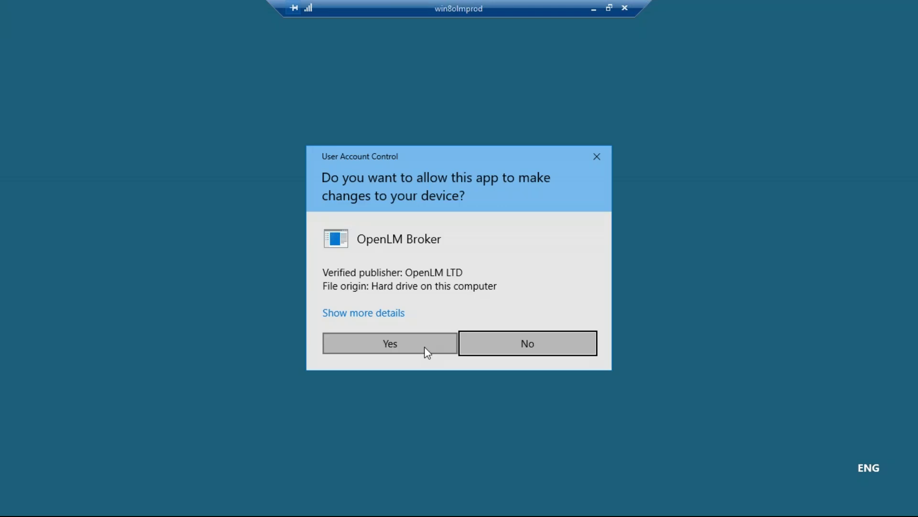
left_click(424, 347)
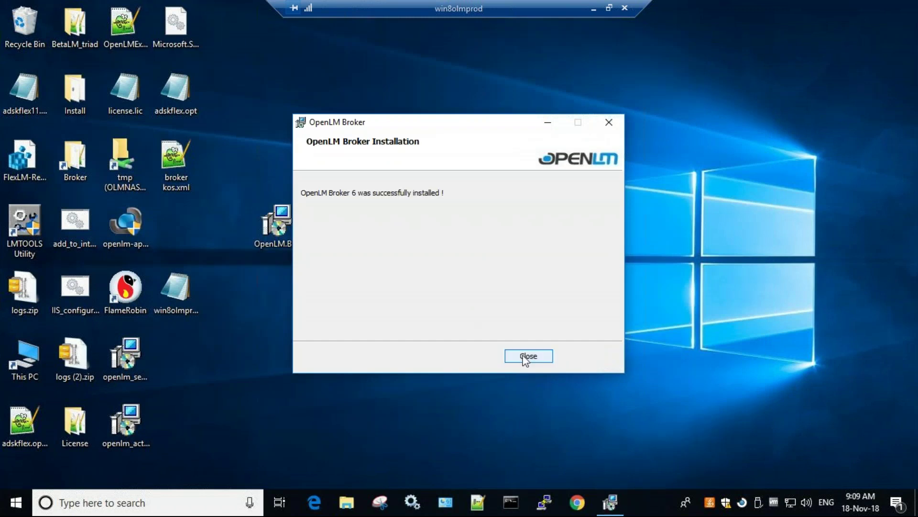
left_click(526, 355)
left_click(143, 500)
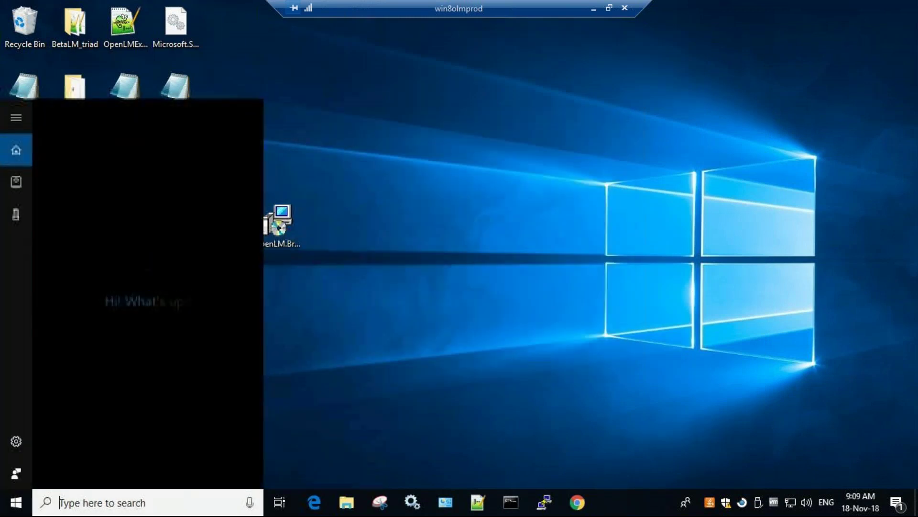
type("b")
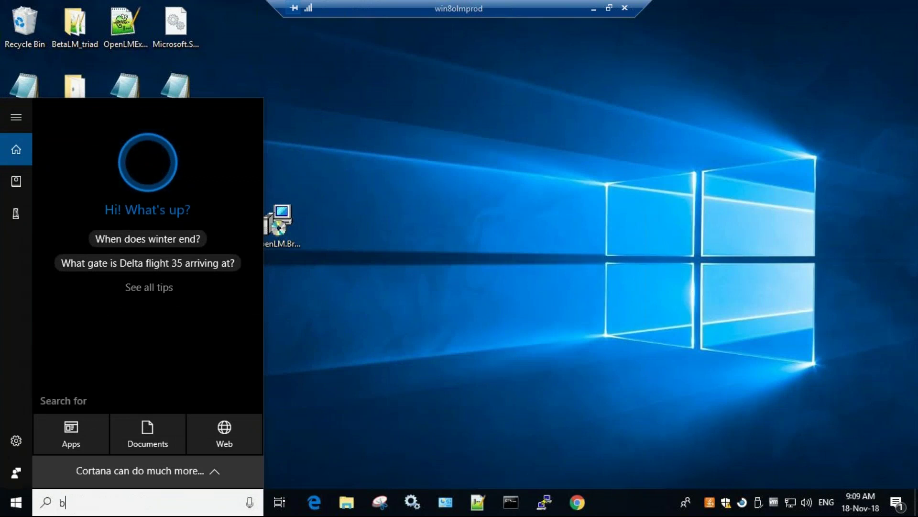
type("roker")
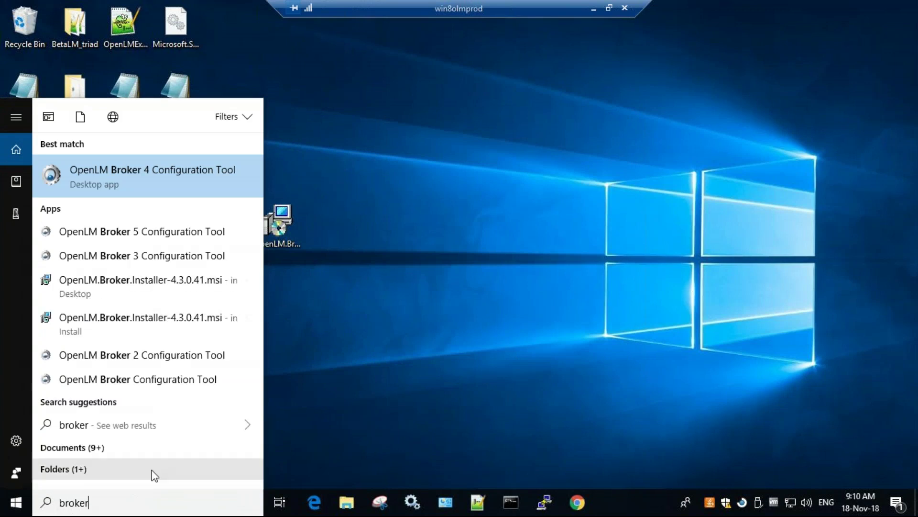
Start OpenLM Broker 6 Configuration Tool from the Start menu's OpenLM group and allow Java to run it
left_click(19, 503)
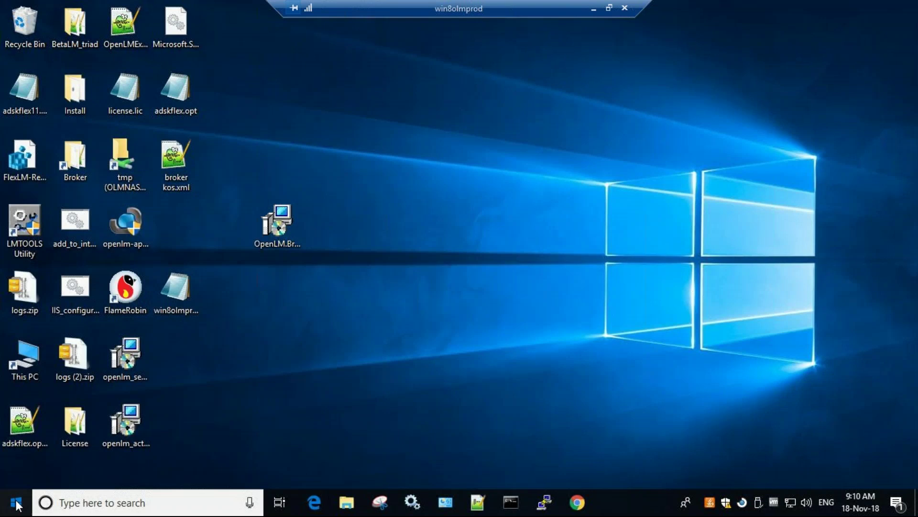
left_click(15, 503)
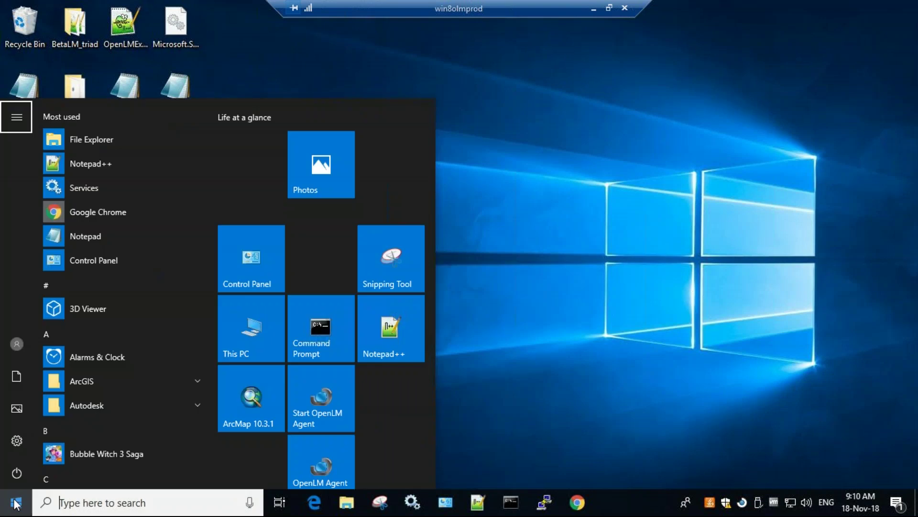
scroll(107, 380, "down", 5)
scroll(99, 320, "down", 10)
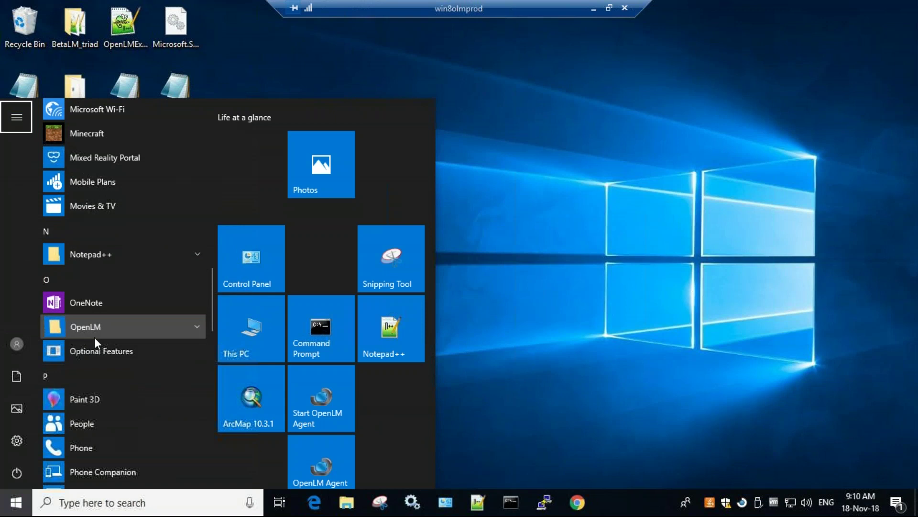
left_click(94, 334)
scroll(96, 335, "down", 1)
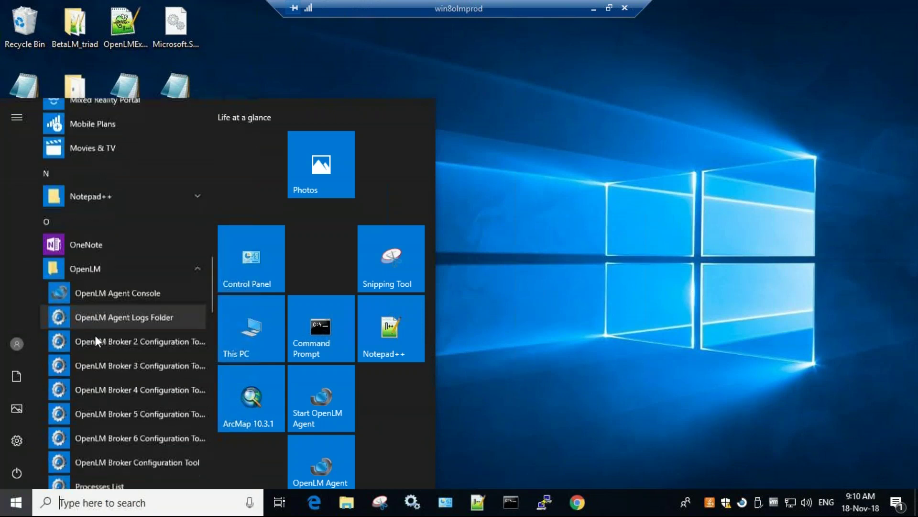
left_click(127, 441)
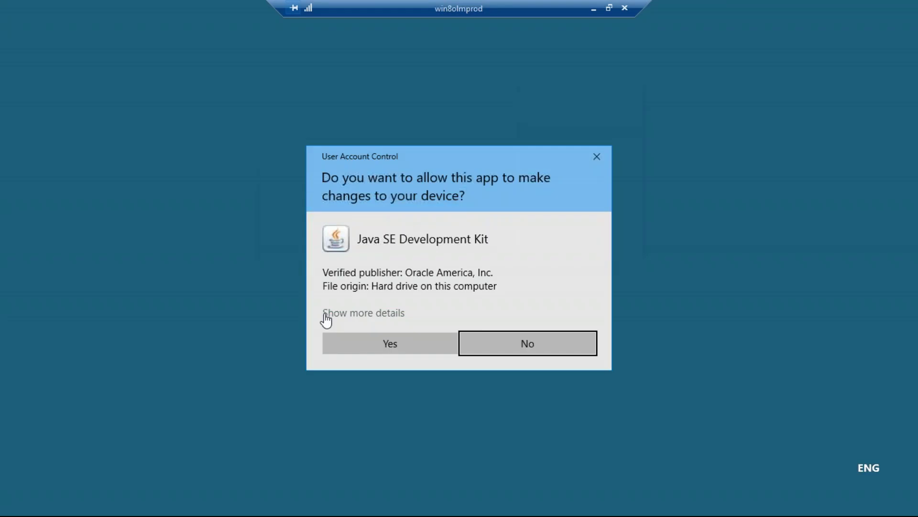
left_click(355, 340)
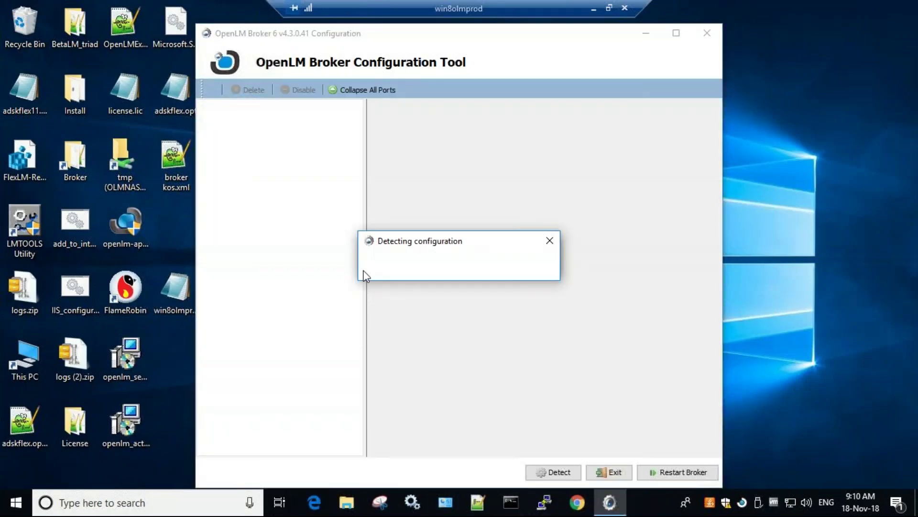
Dismiss the warnings and browse OpenLM Servers, License Servers and win8olmprod (ports 600 and 810)
left_click(458, 279)
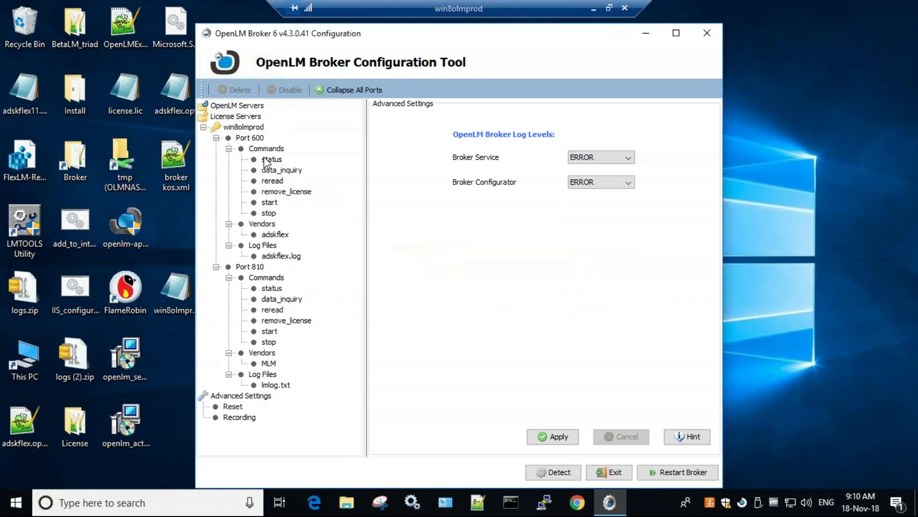
left_click(204, 128)
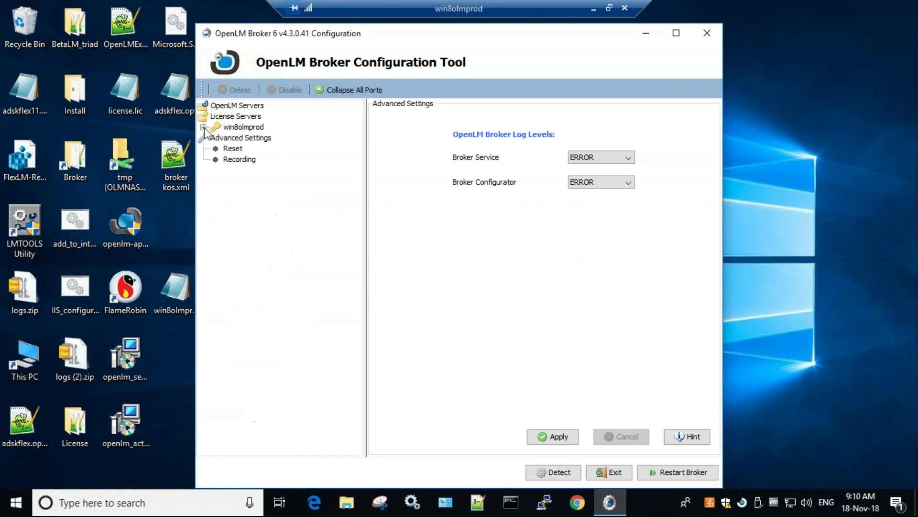
left_click(234, 106)
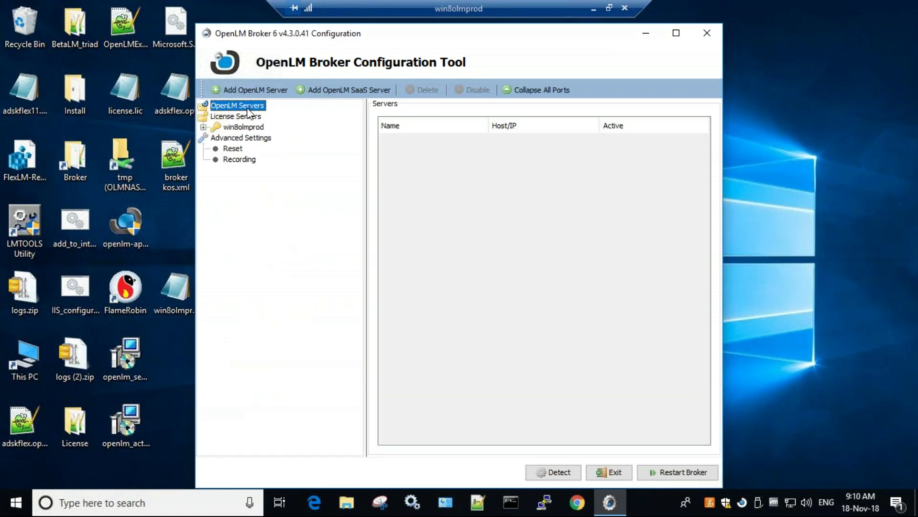
left_click(226, 120)
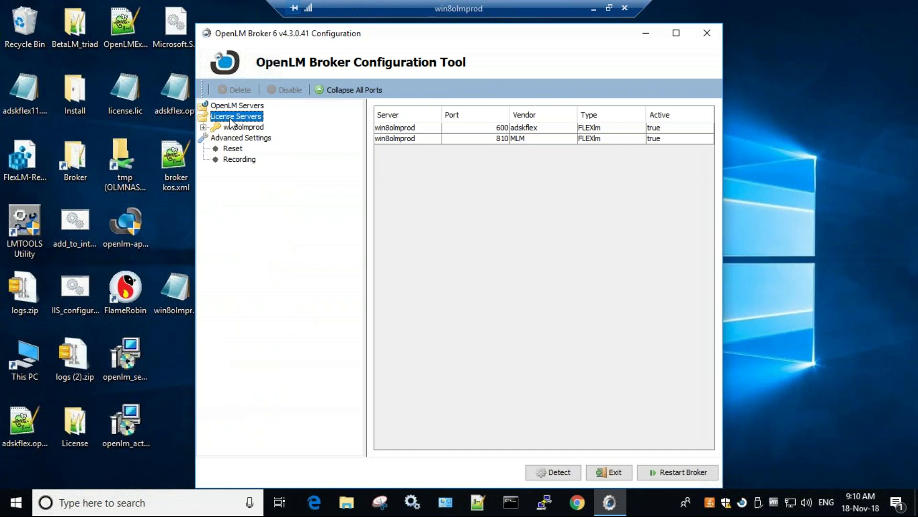
left_click(234, 128)
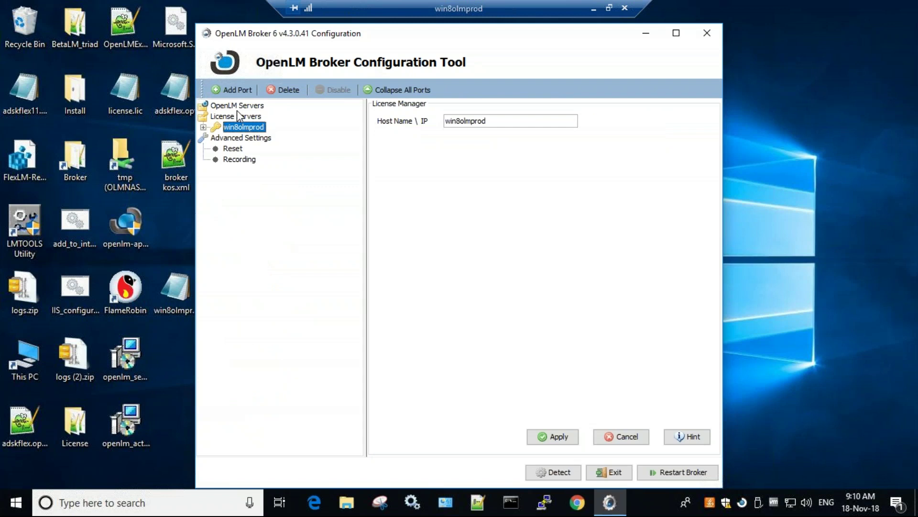
left_click(234, 106)
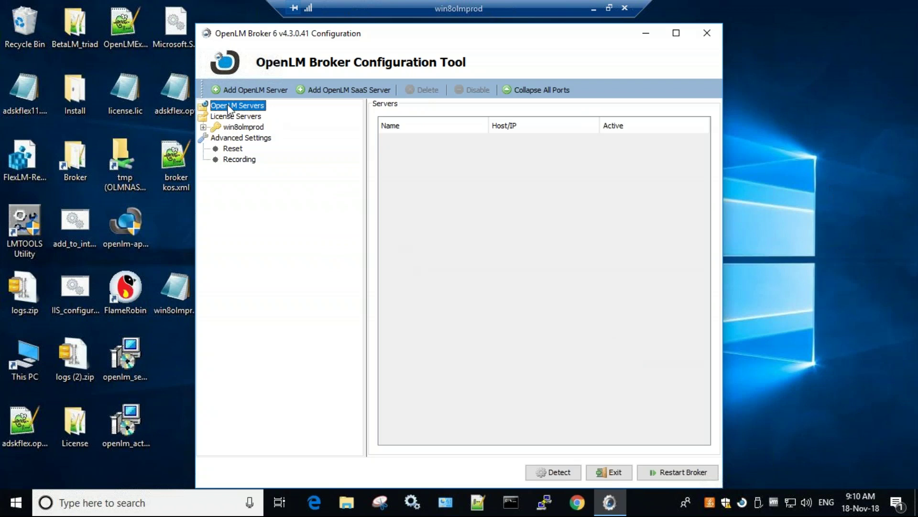
Add a new OpenLM Server entry named win10demo in place of localhost
left_click(279, 91)
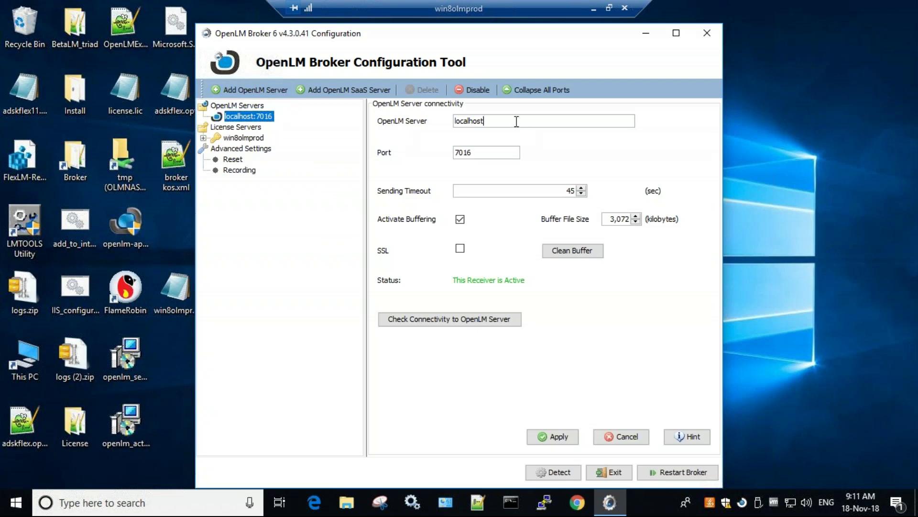
left_click_drag(516, 121, 446, 116)
type("win10demo")
left_click_drag(488, 120, 457, 119)
left_click(461, 121)
Verify connectivity to win10demo:7016, granting firewall access including domain networks
left_click(501, 324)
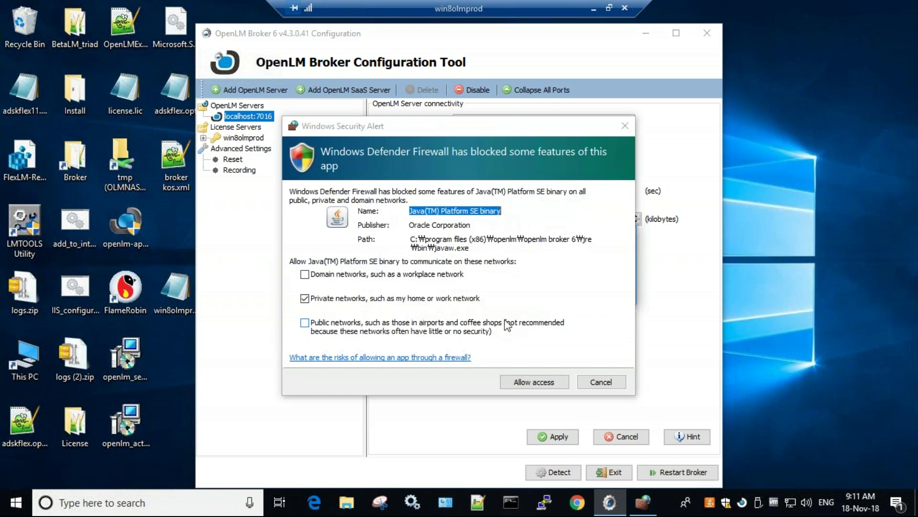
left_click(362, 277)
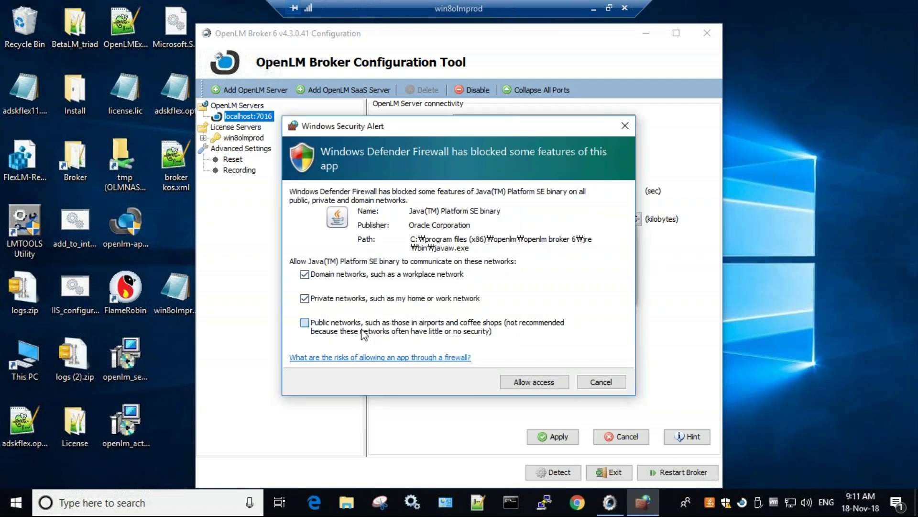
left_click(518, 378)
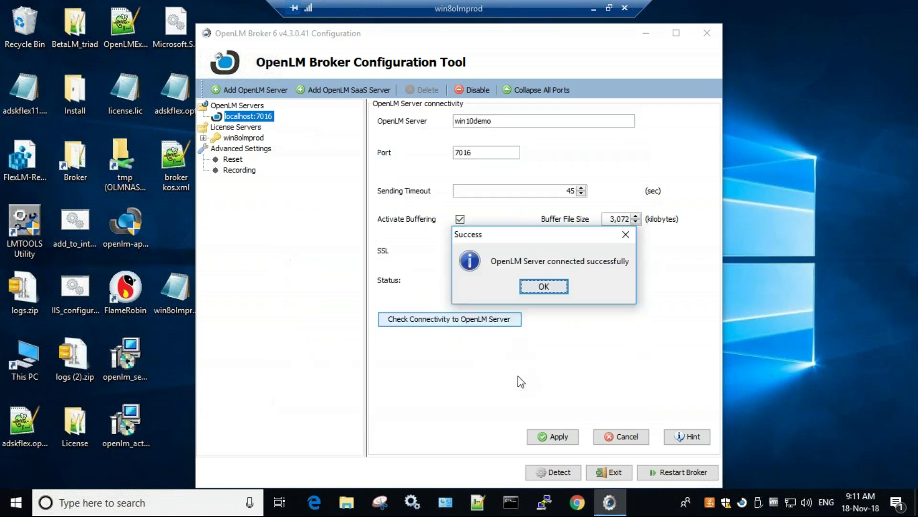
left_click(554, 287)
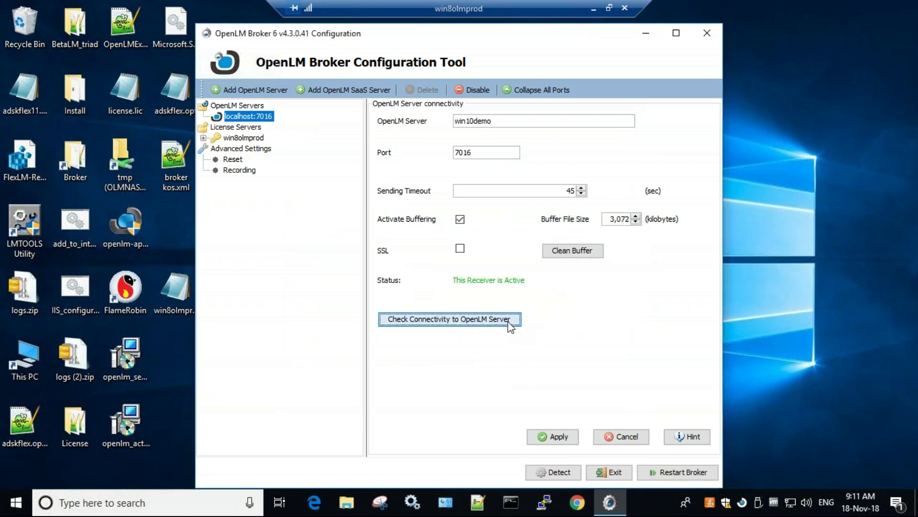
left_click(509, 326)
left_click(551, 288)
Apply the new server settings and restart the broker service
left_click(549, 436)
left_click(544, 287)
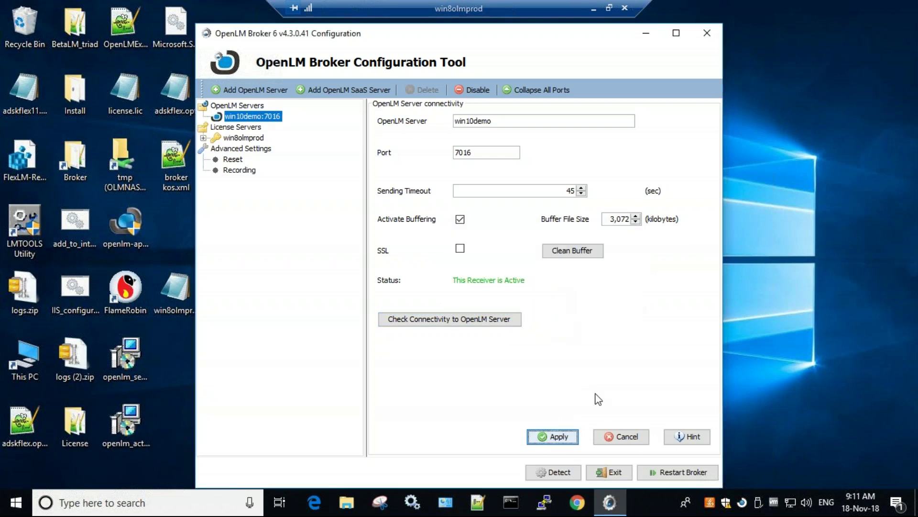
left_click(669, 474)
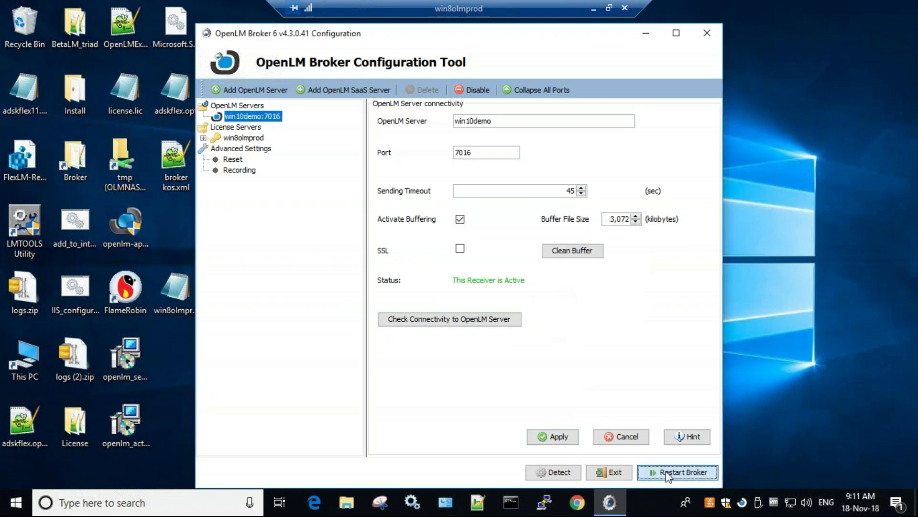
left_click(469, 282)
Minimize the remote session to show the slides, then switch back to the win10demo session
left_click(594, 8)
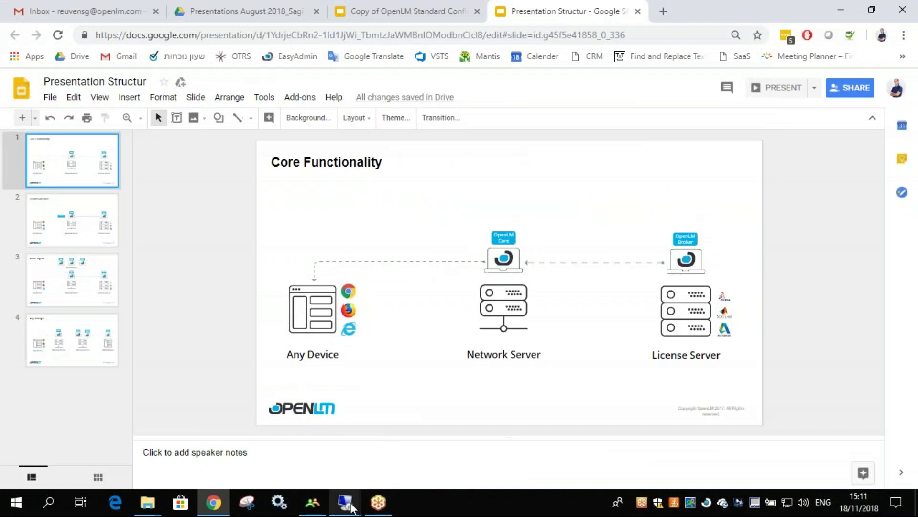
mouse_move(351, 507)
left_click(305, 453)
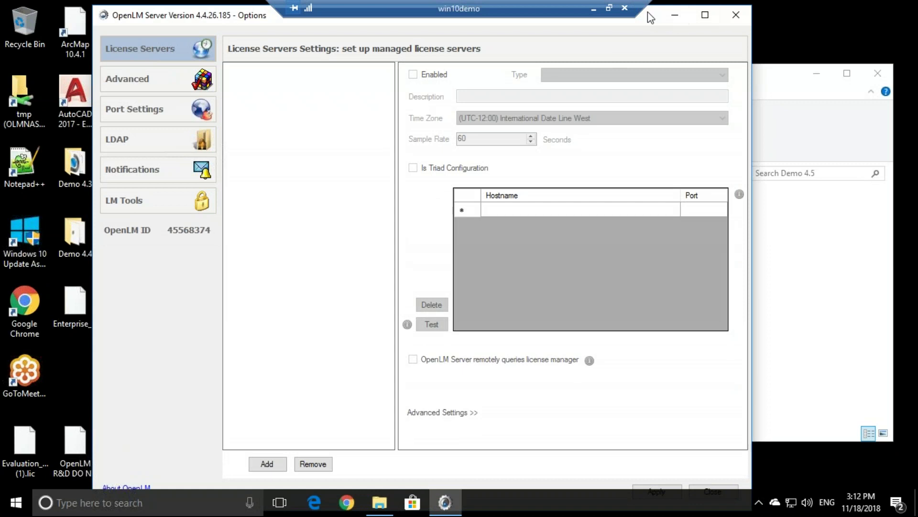
Minimize OpenLM Server Options and start OpenLM User Interface from the Start menu's OpenLM group
left_click_drag(648, 12, 654, 49)
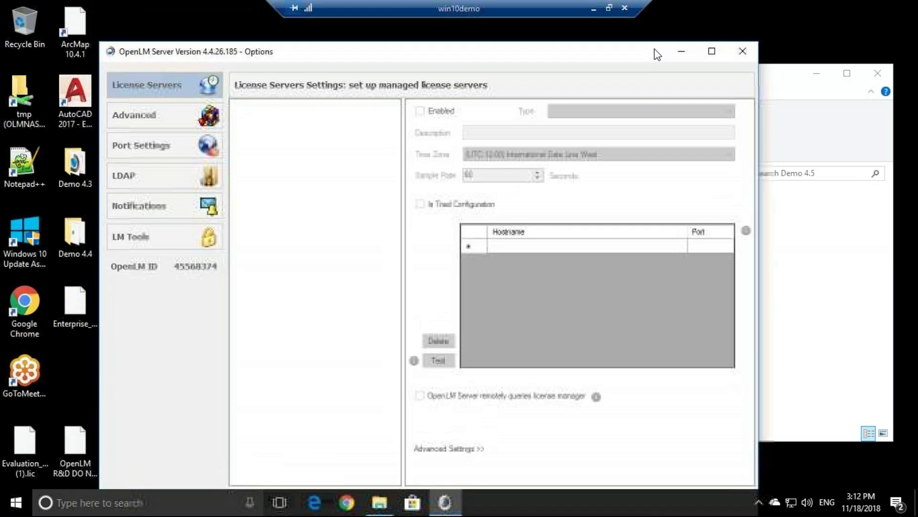
left_click(680, 57)
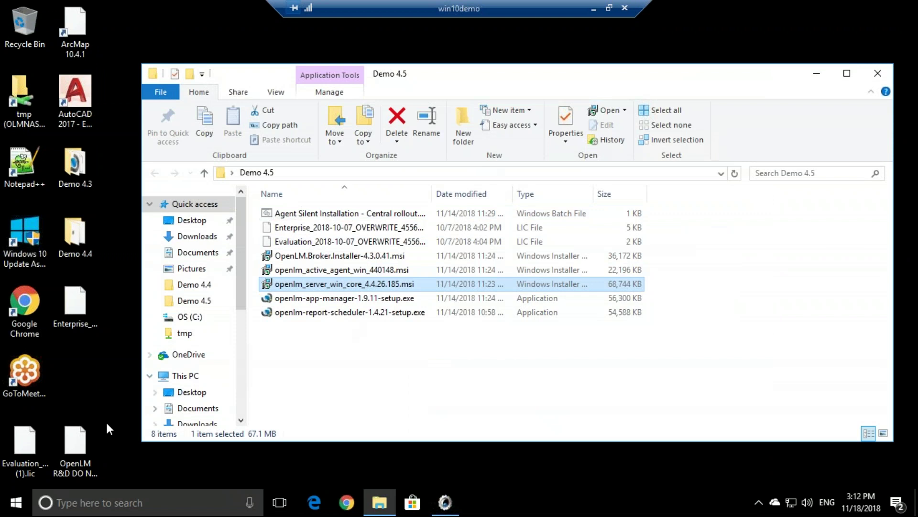
left_click(16, 502)
scroll(96, 379, "down", 4)
scroll(96, 380, "down", 10)
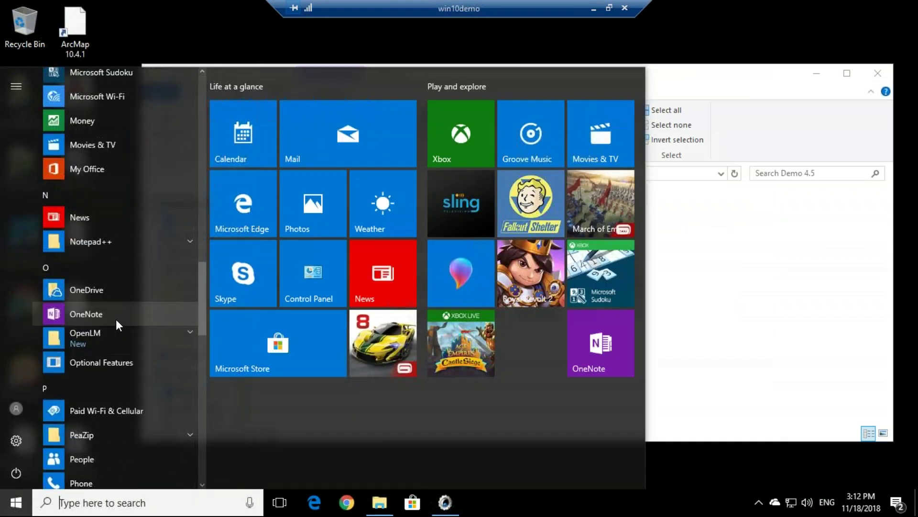
left_click(101, 336)
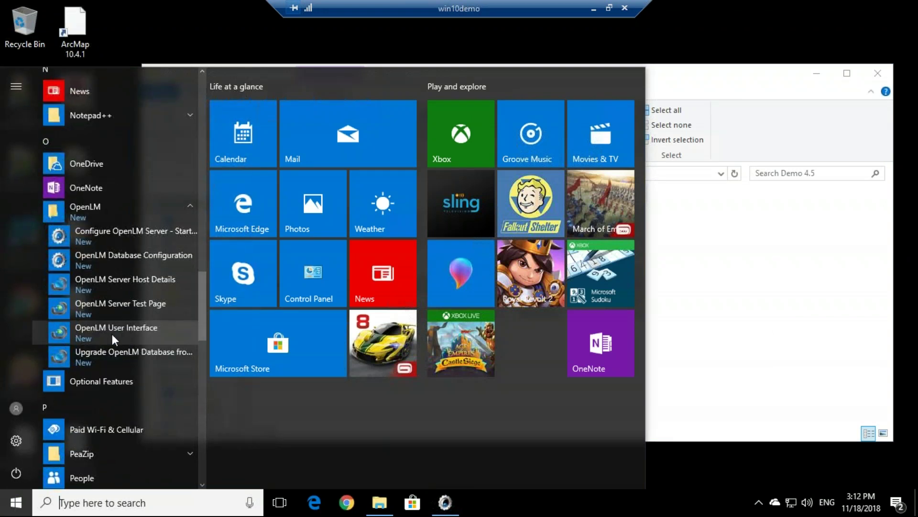
left_click(136, 332)
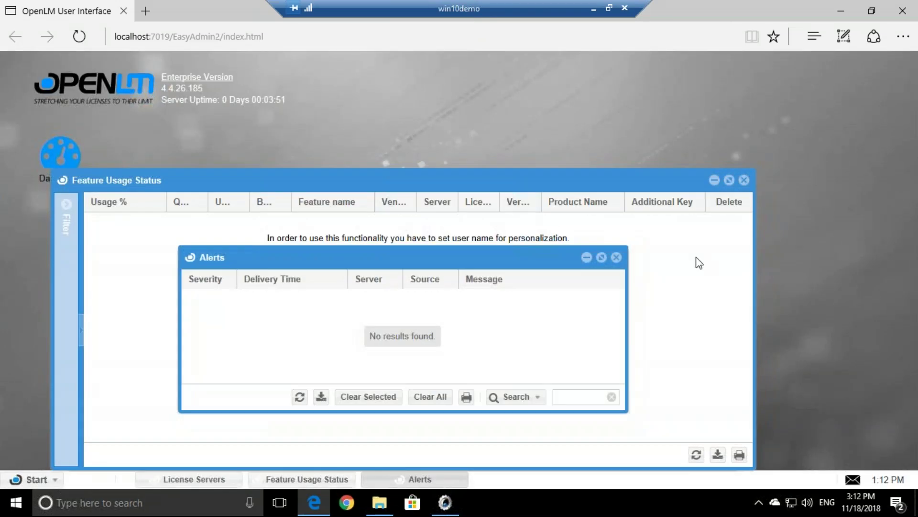
Dismiss the pop-ups and reload the admin page with host win10demo instead of localhost
left_click(617, 259)
left_click(745, 181)
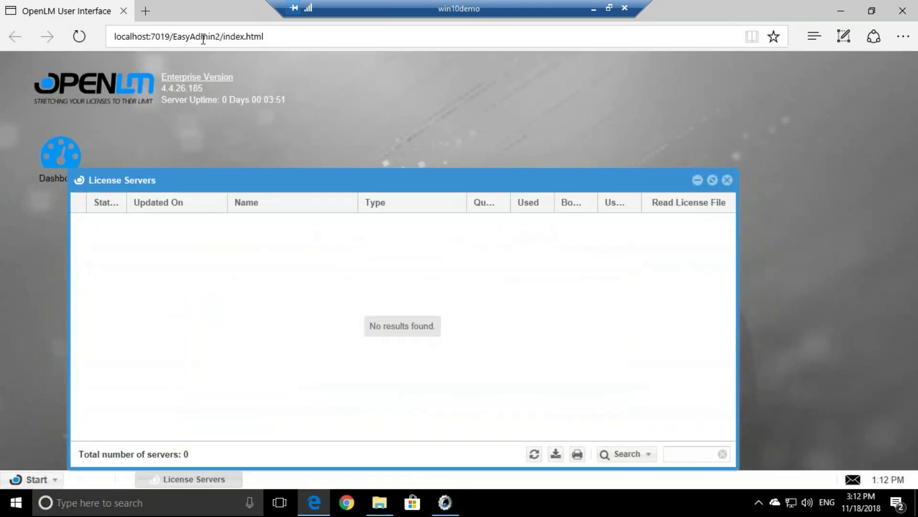
left_click_drag(281, 37, 160, 44)
left_click(160, 42)
double_click(167, 37)
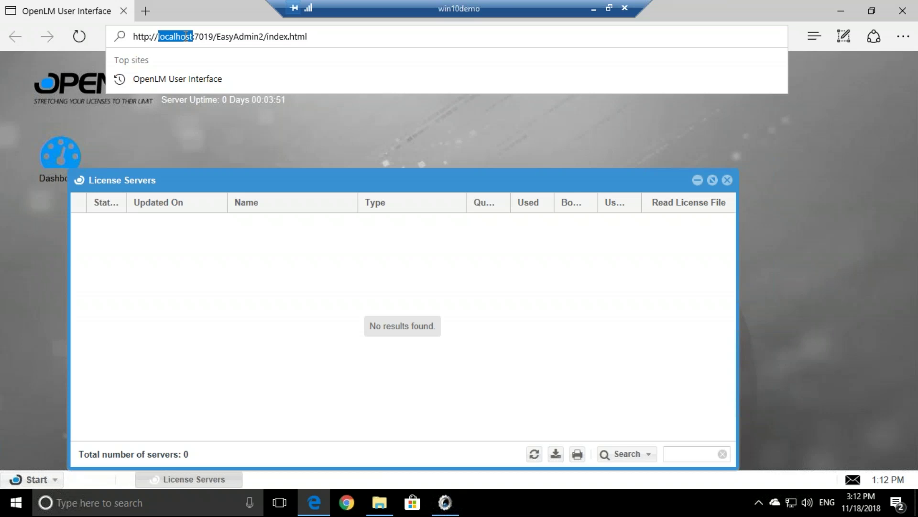
type("win10demo")
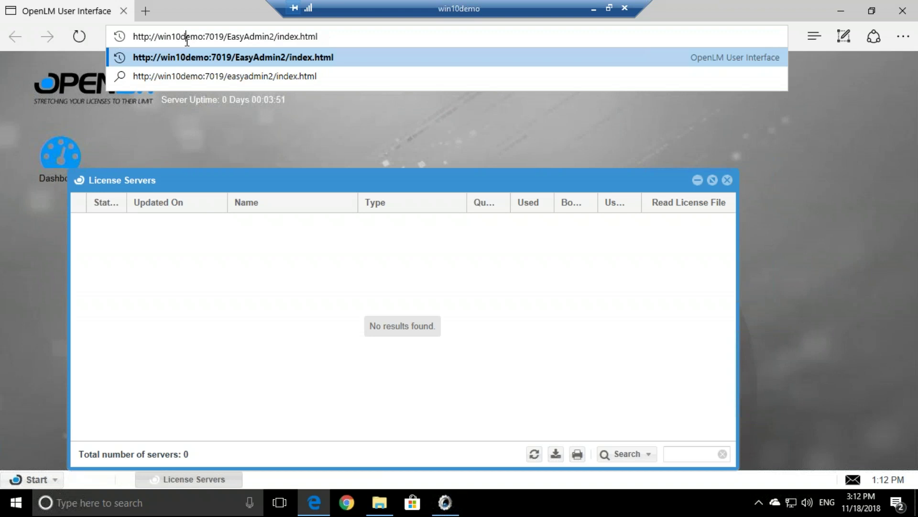
double_click(187, 41)
key("Return")
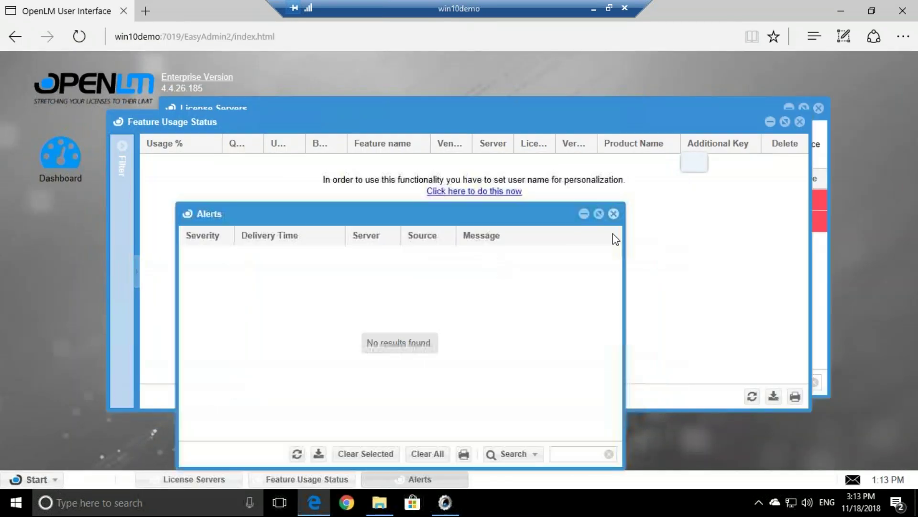
Close the reappearing Alerts and Feature Usage Status windows and move the remote desktop window aside
left_click(613, 214)
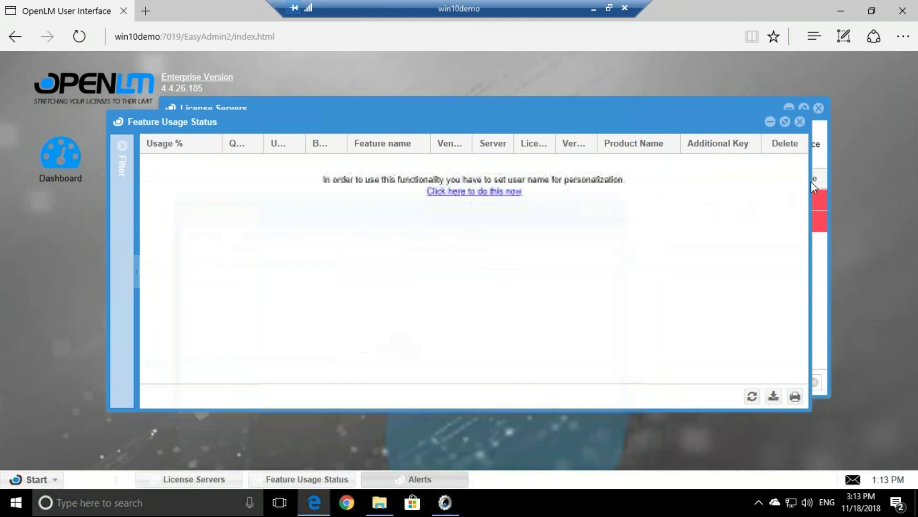
left_click(800, 122)
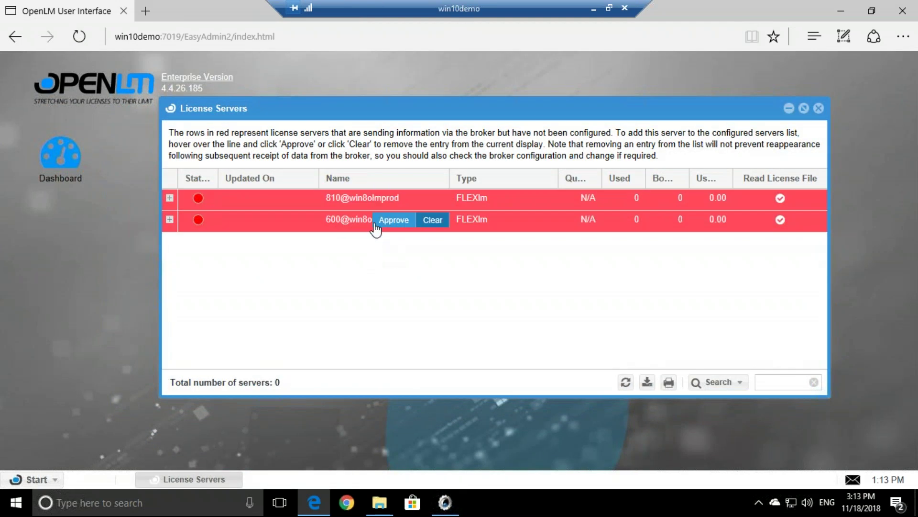
mouse_move(389, 207)
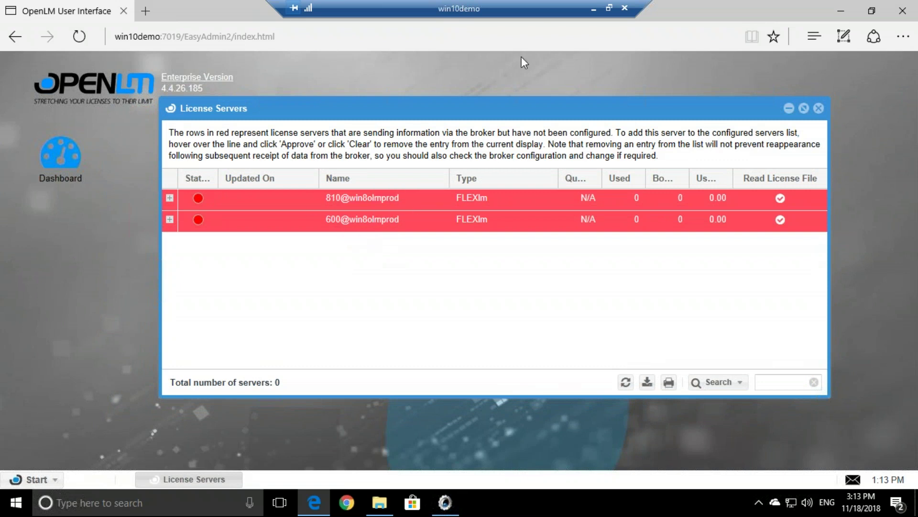
left_click(609, 8)
left_click_drag(506, 44, 431, 73)
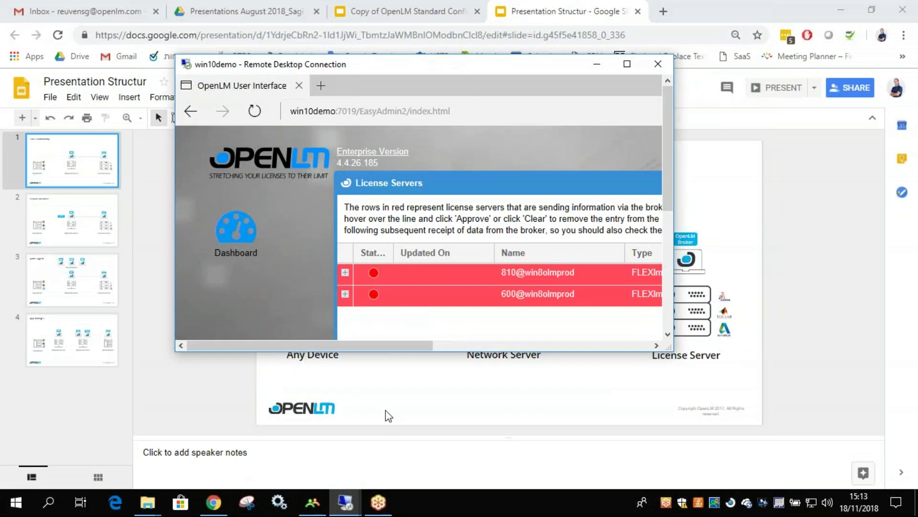
In the win8olmprod session, review the Port 600 and Port 810 settings of the win8olmprod server
mouse_move(357, 498)
left_click(412, 435)
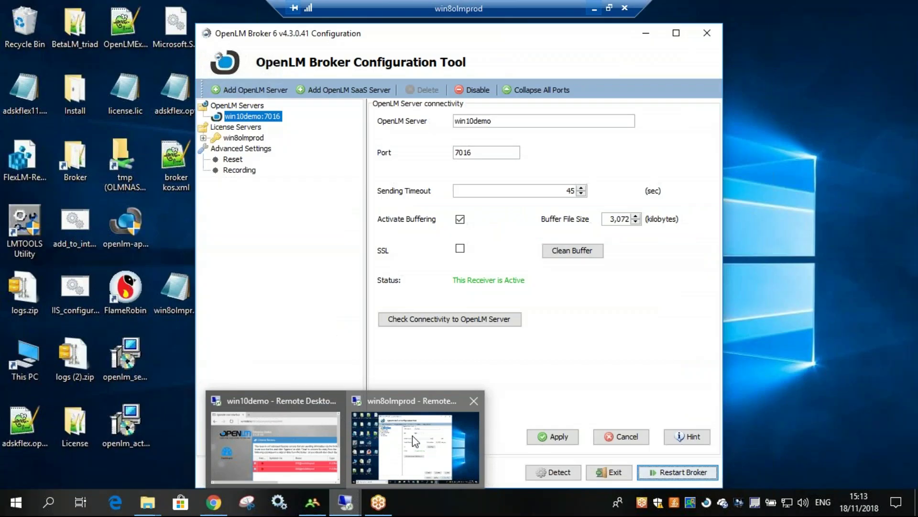
left_click(242, 137)
left_click(204, 138)
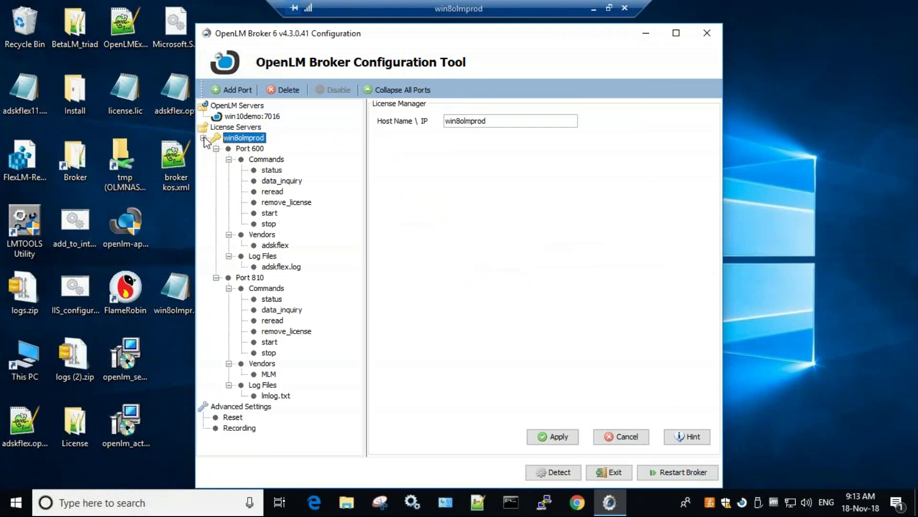
left_click(215, 148)
left_click(216, 159)
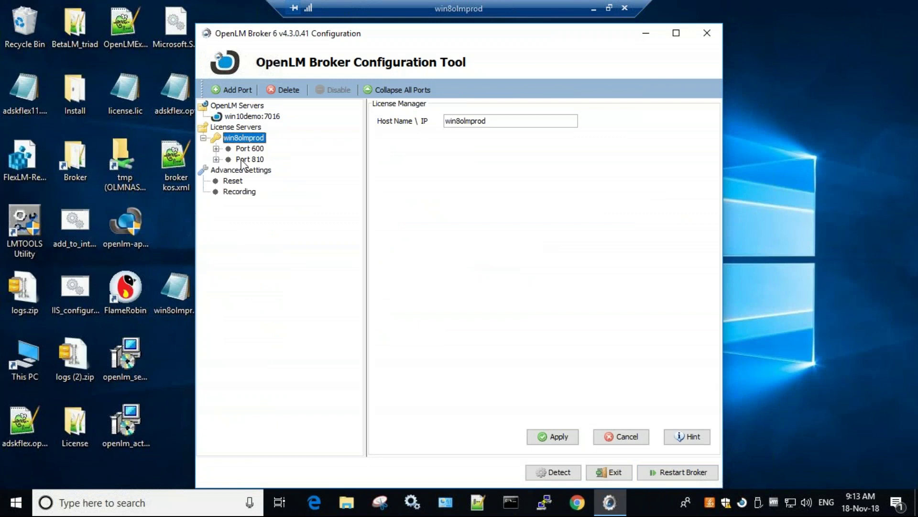
left_click(246, 159)
left_click(246, 149)
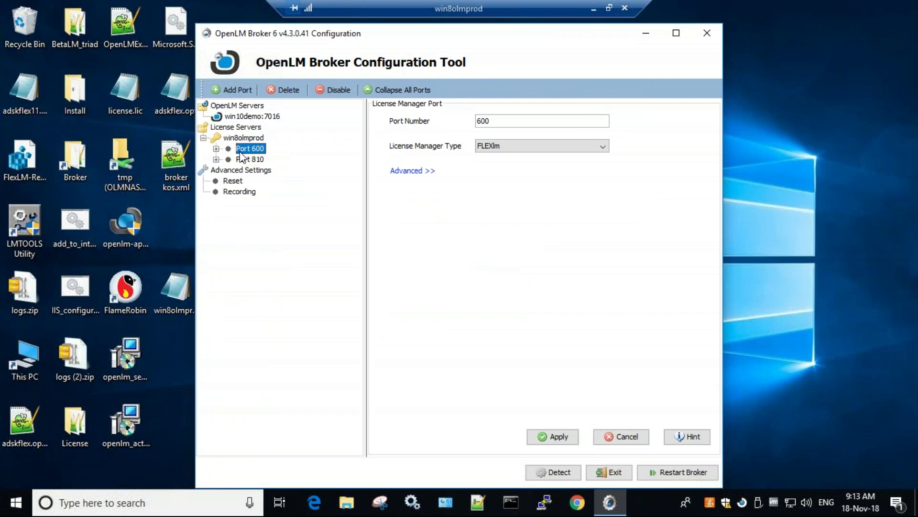
left_click(244, 160)
left_click(259, 148)
Expand both port branches and review the MLM and adskflex vendor settings
left_click(216, 148)
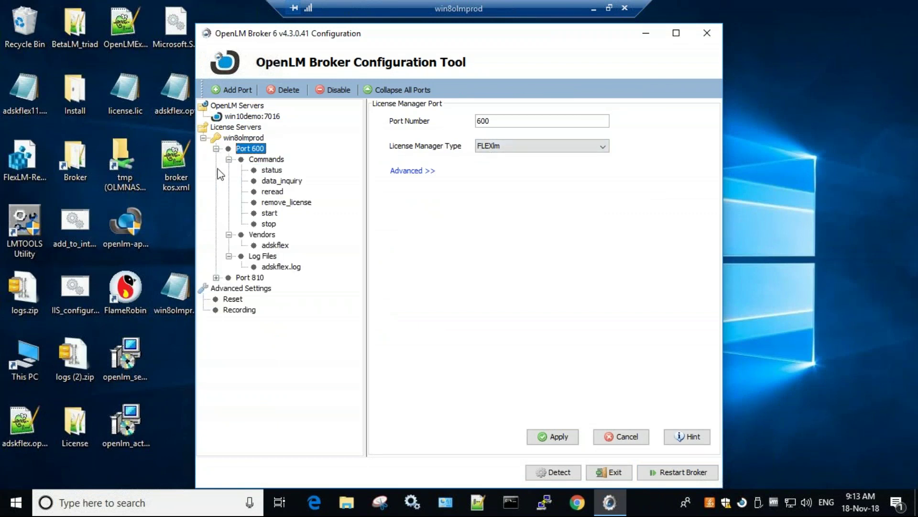
left_click(216, 277)
left_click(270, 375)
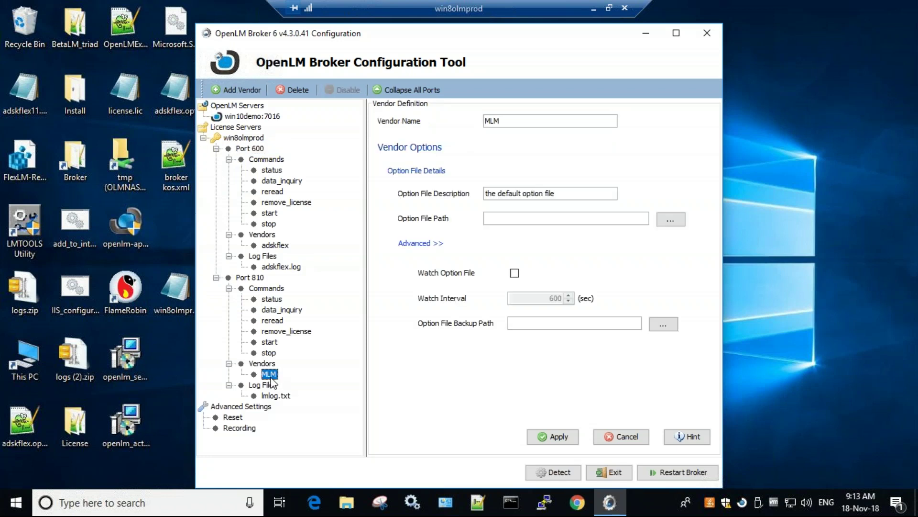
left_click(281, 247)
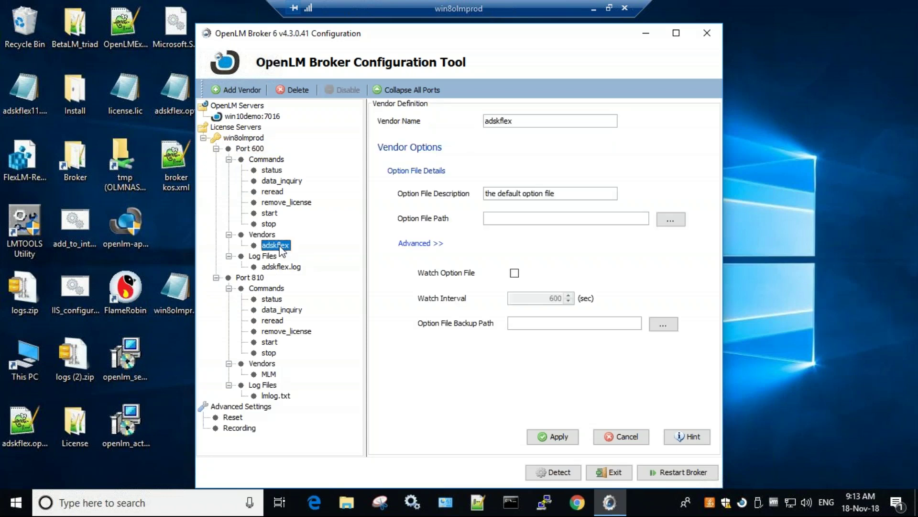
left_click(594, 10)
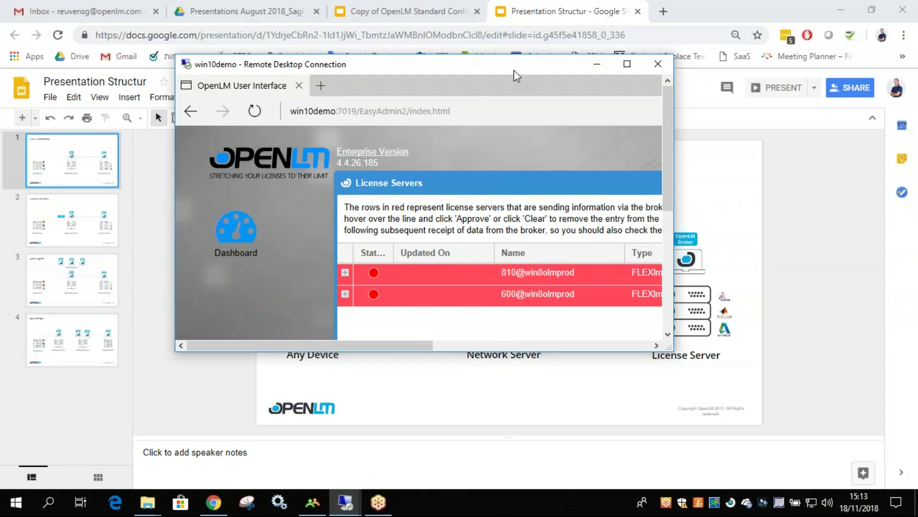
Approve the 810@win8olmprod license server with the description Matlab
left_click(628, 65)
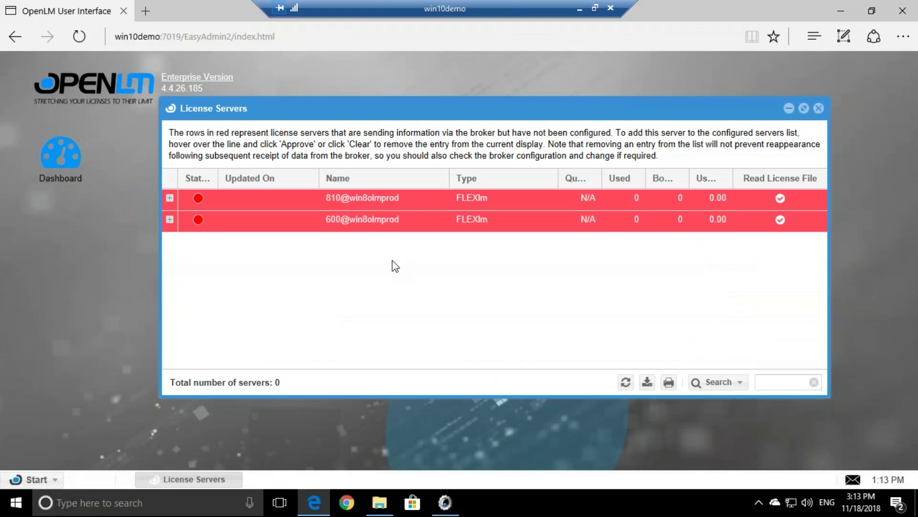
mouse_move(405, 201)
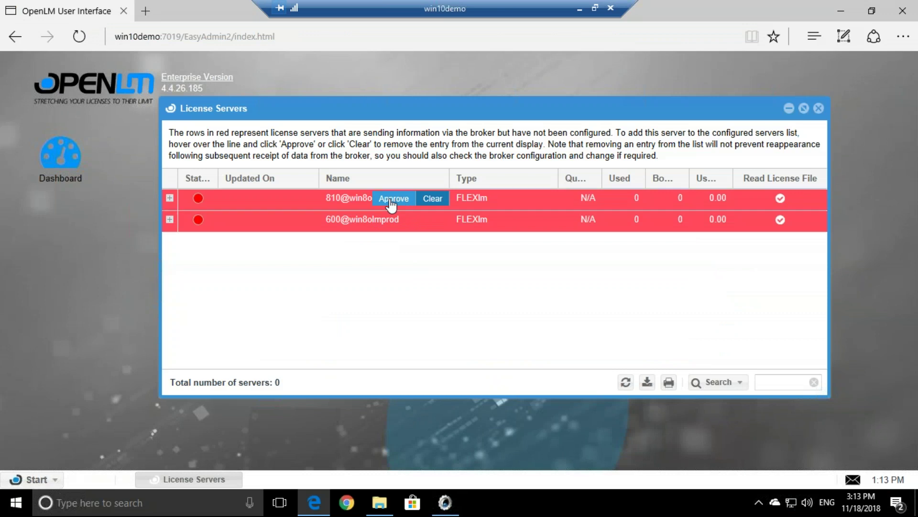
left_click(391, 201)
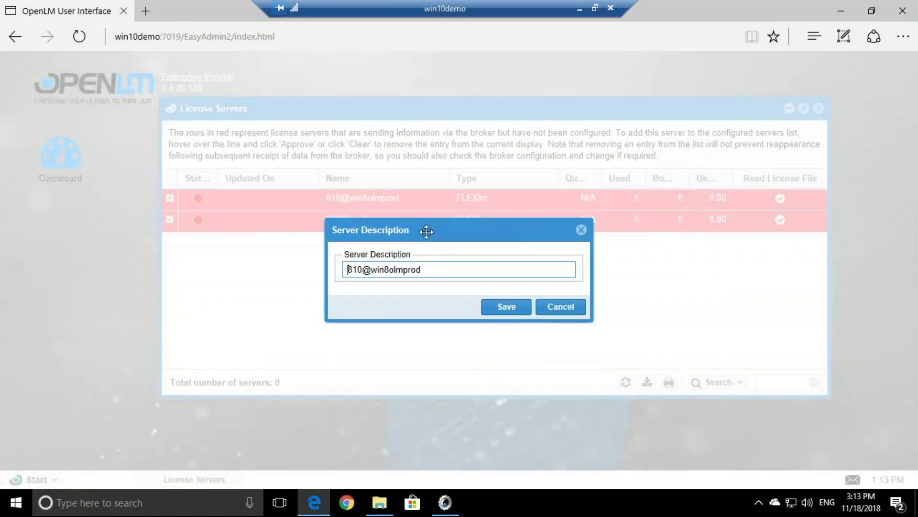
left_click_drag(427, 230, 450, 206)
left_click_drag(445, 246, 393, 253)
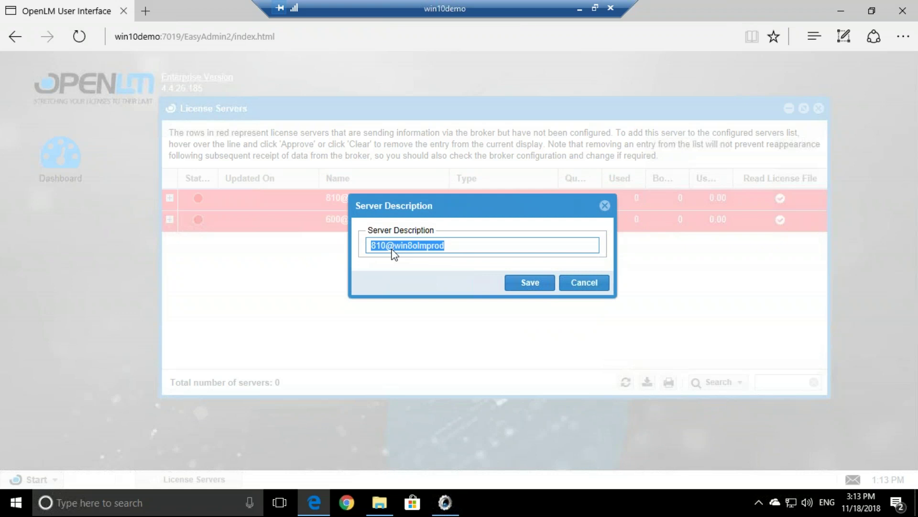
type("Matlab")
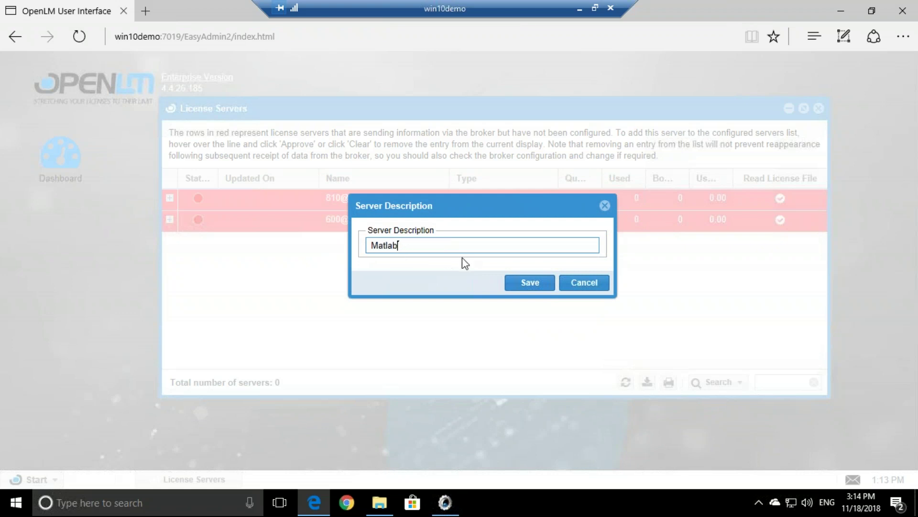
left_click(526, 283)
Approve the 600@win8olmprod license server with the description Autodesk
mouse_move(350, 221)
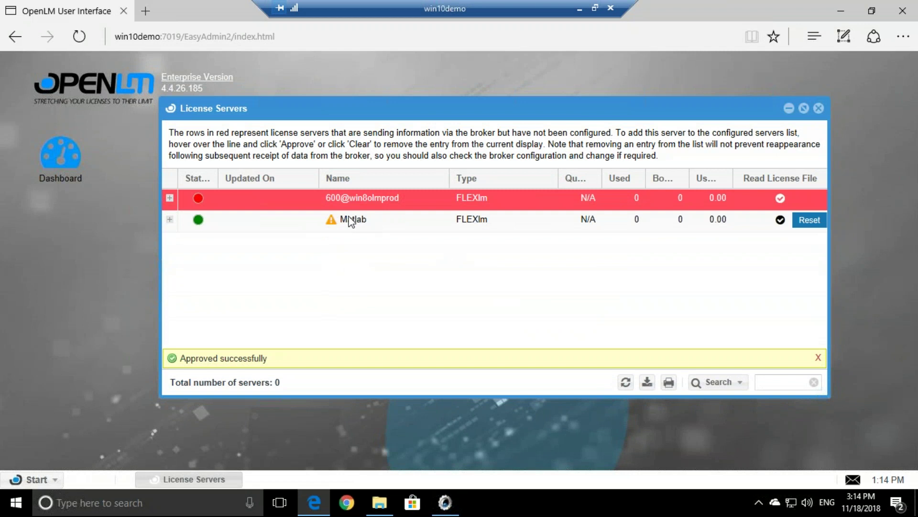
left_click(378, 200)
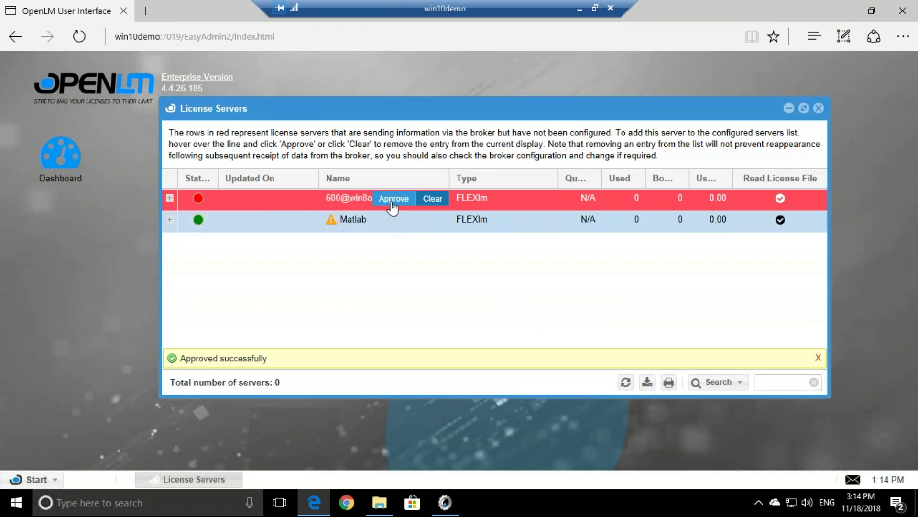
left_click(392, 198)
left_click_drag(440, 269, 332, 268)
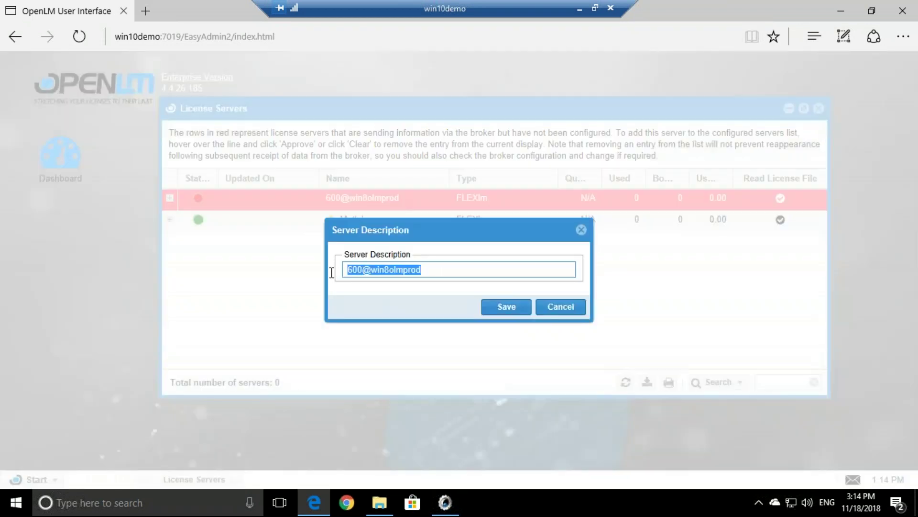
type("Auto")
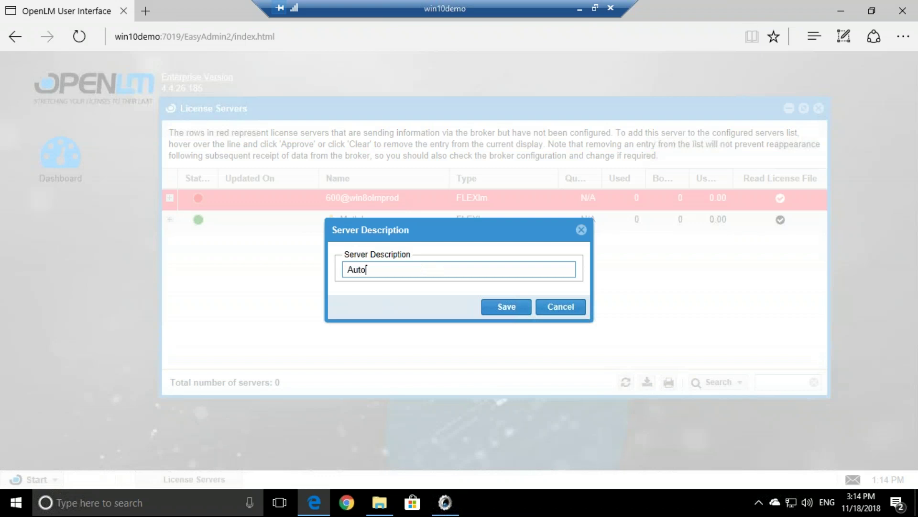
type("desk")
left_click(495, 309)
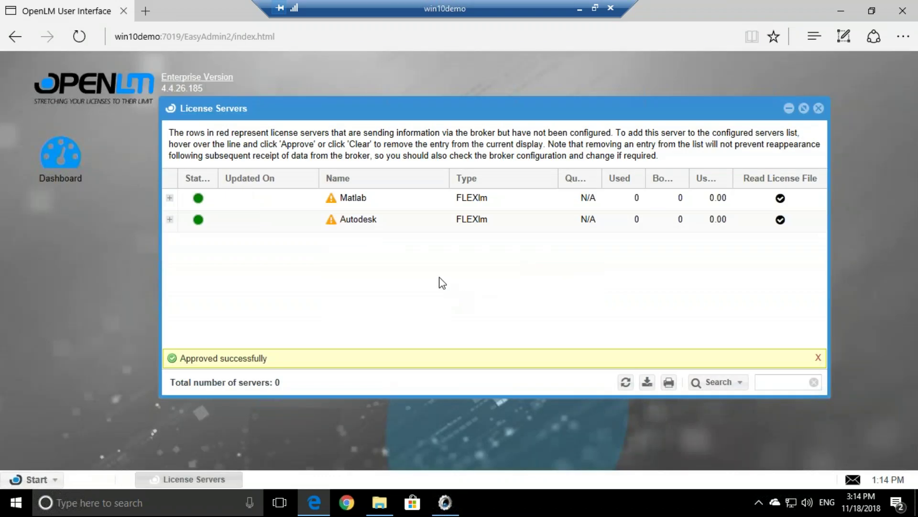
mouse_move(331, 228)
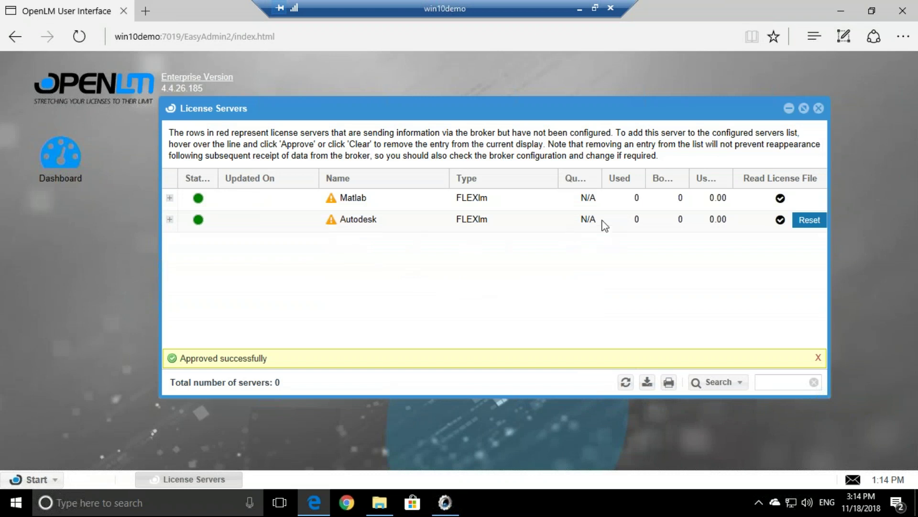
mouse_move(652, 196)
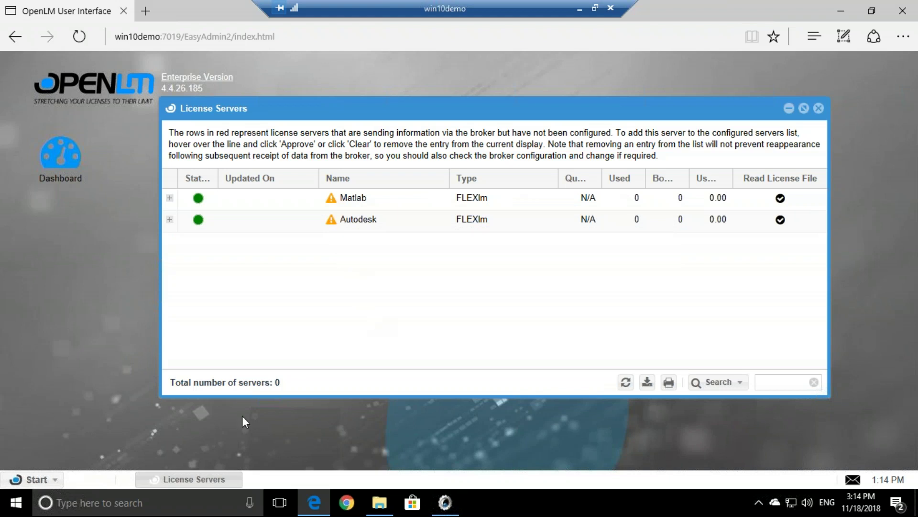
left_click(172, 500)
Locate the OpenLM Server service in Services and maximize its options window
type("service")
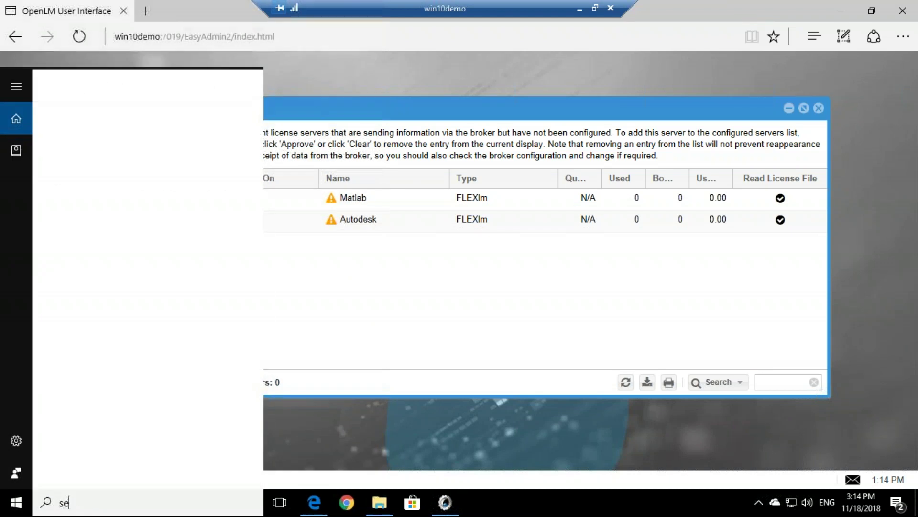
left_click(191, 136)
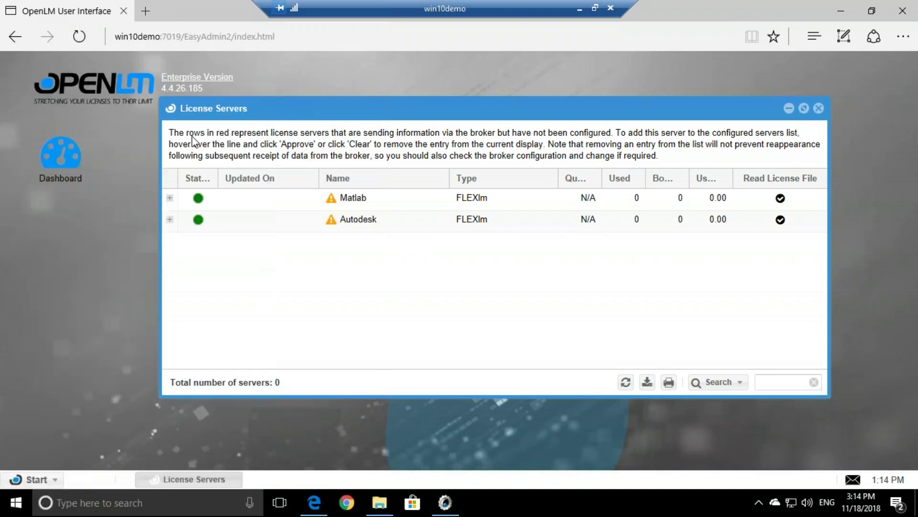
left_click(435, 263)
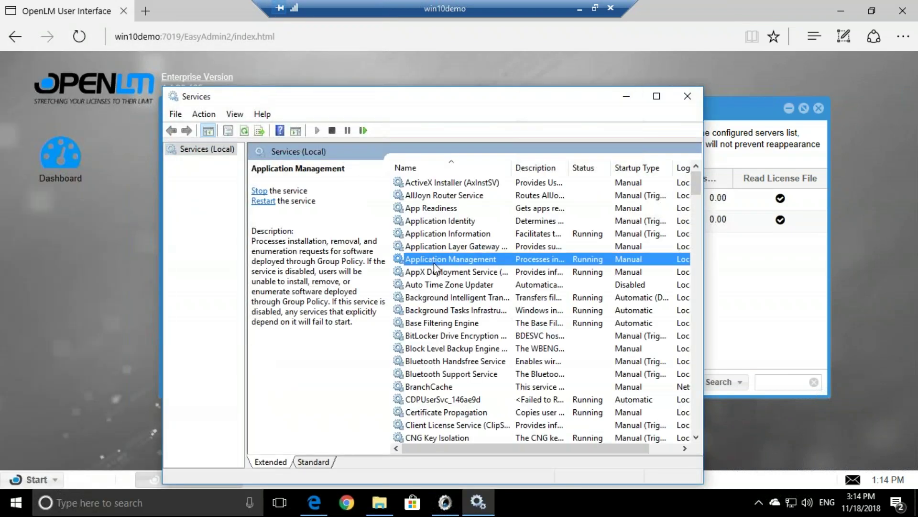
type("openlm")
left_click(450, 221)
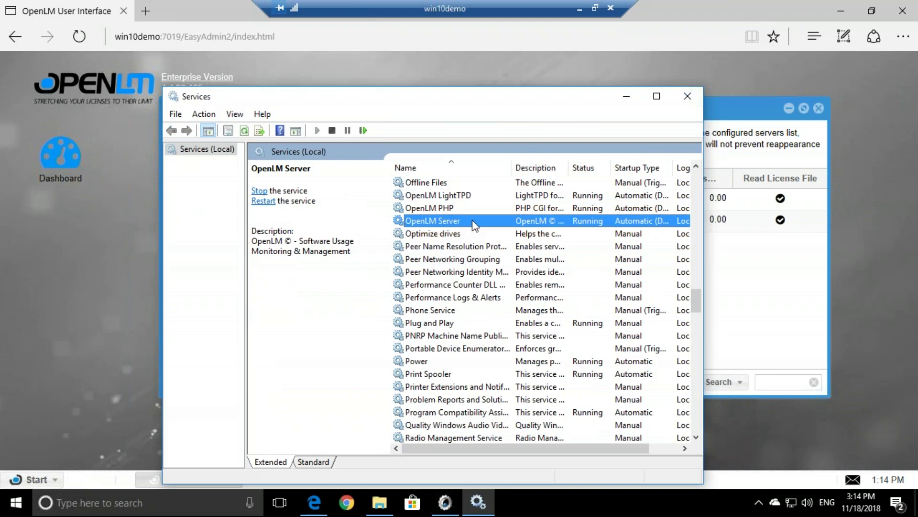
left_click(445, 502)
left_click_drag(476, 57, 452, 21)
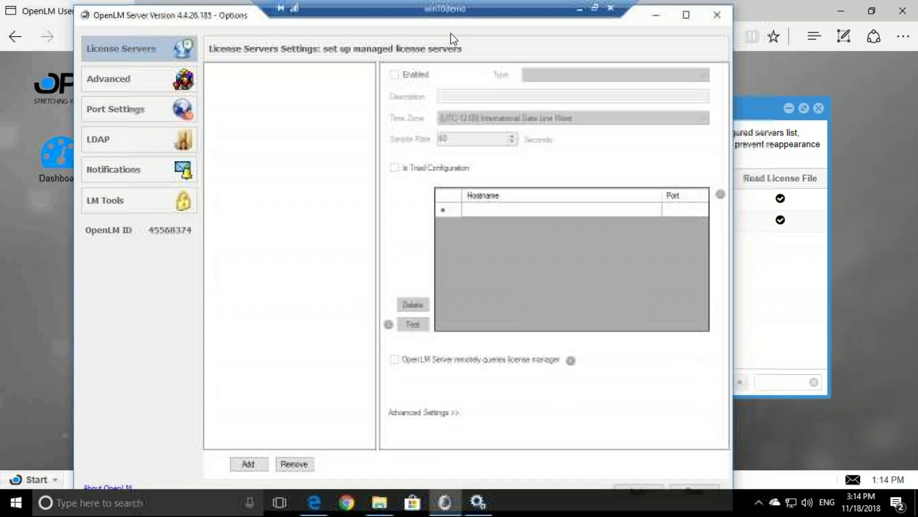
left_click(685, 15)
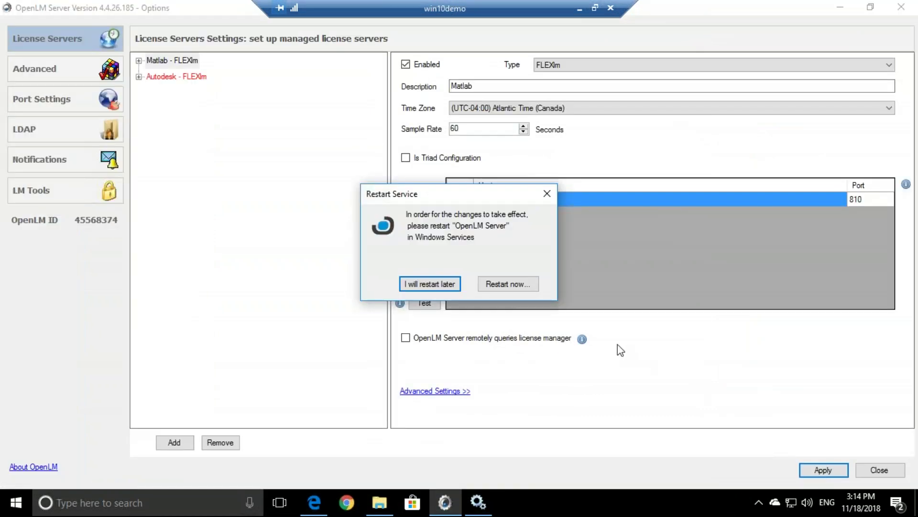
Restart the OpenLM Server service and review the Autodesk and Matlab license server entries
left_click(505, 284)
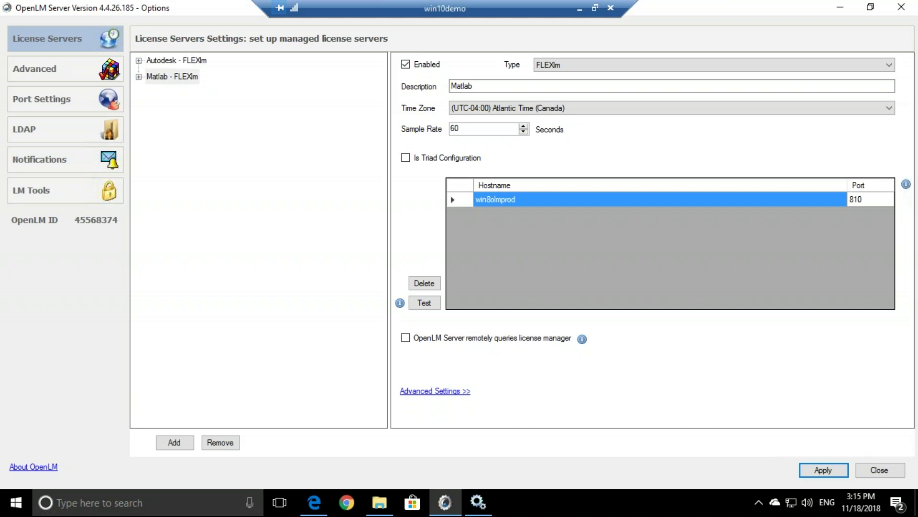
left_click(175, 61)
left_click(178, 78)
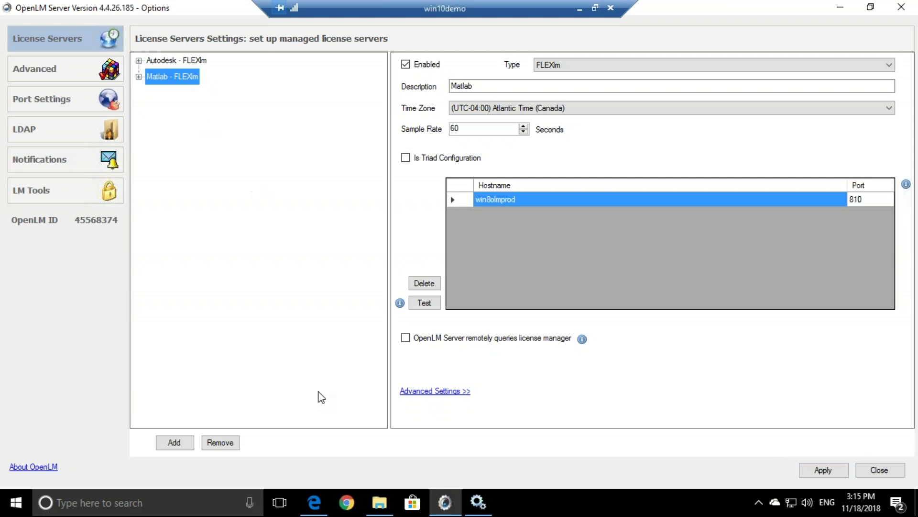
left_click(431, 392)
Refresh the License Servers list and inspect the Matlab and Autodesk host details
mouse_move(478, 502)
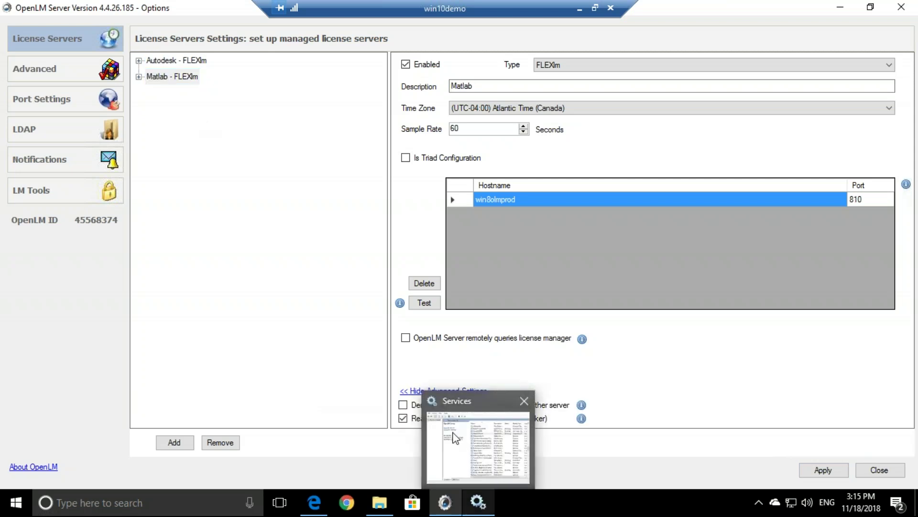
left_click(313, 502)
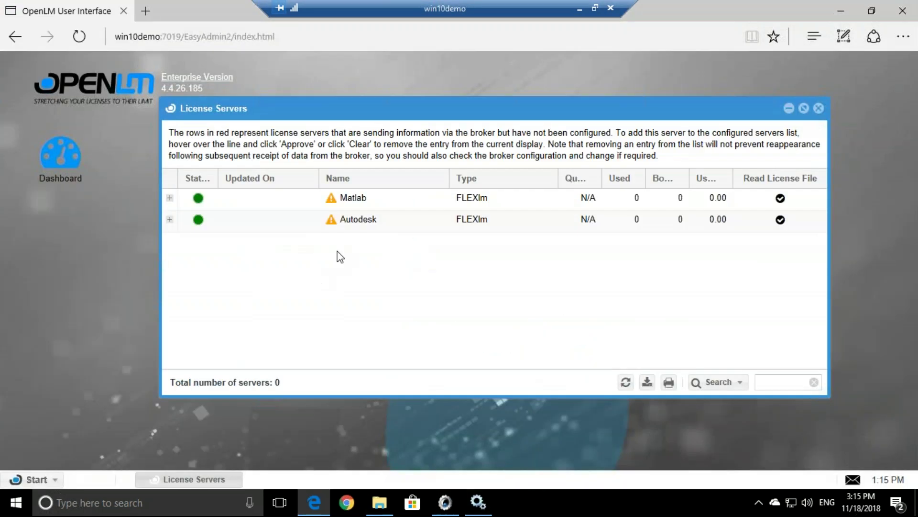
mouse_move(401, 208)
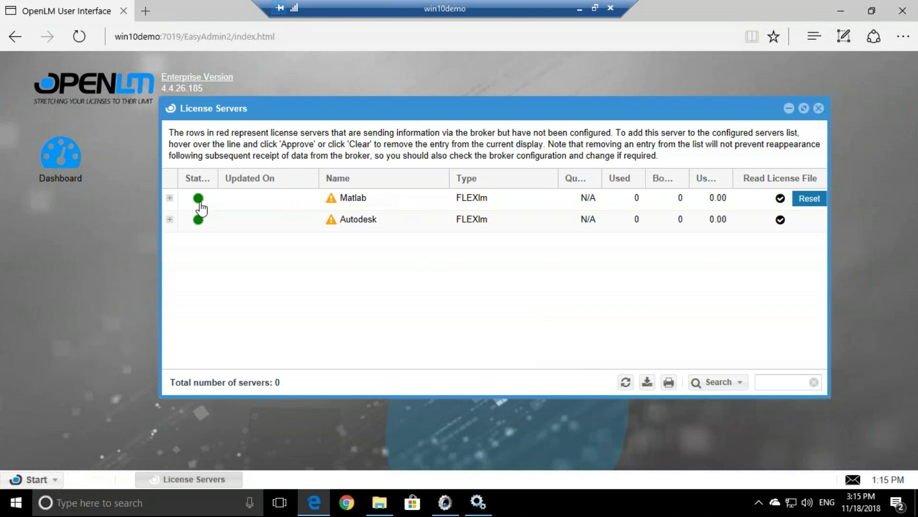
left_click(626, 381)
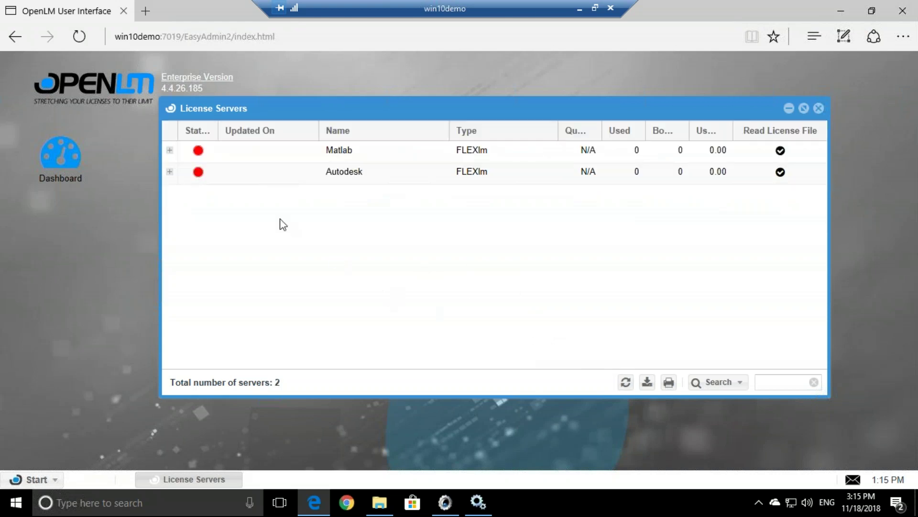
left_click(170, 151)
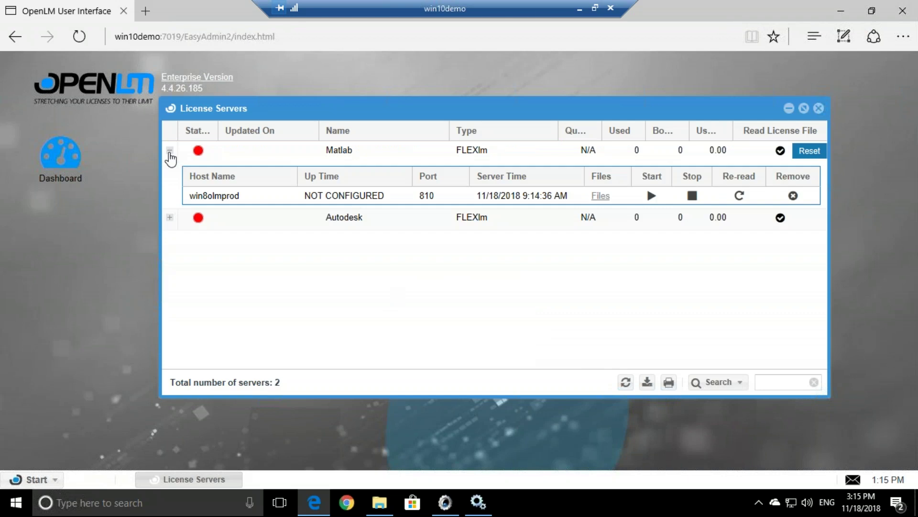
left_click(170, 217)
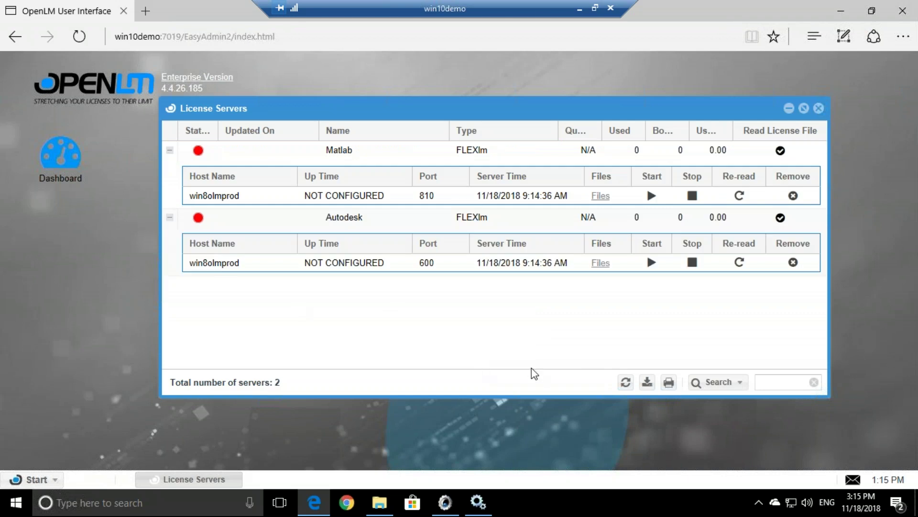
left_click(170, 218)
left_click(169, 150)
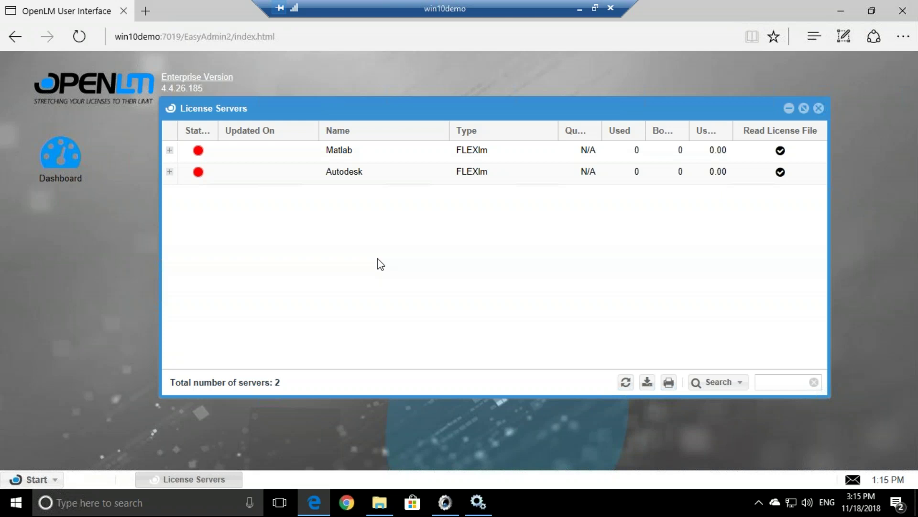
Refresh the list again and move the remote desktop window aside
left_click(625, 382)
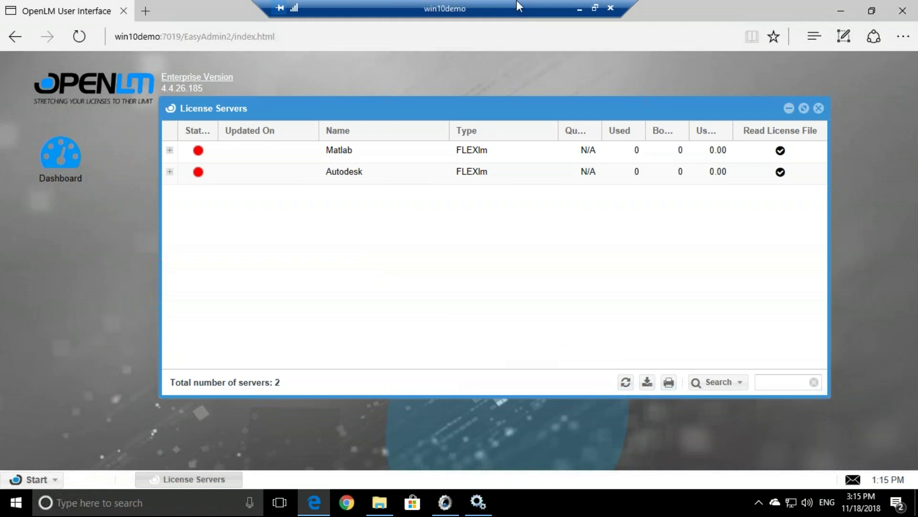
left_click(595, 7)
left_click_drag(476, 44, 403, 69)
In the win8olmprod session, open Port 600's settings and expand its license information
left_click(397, 475)
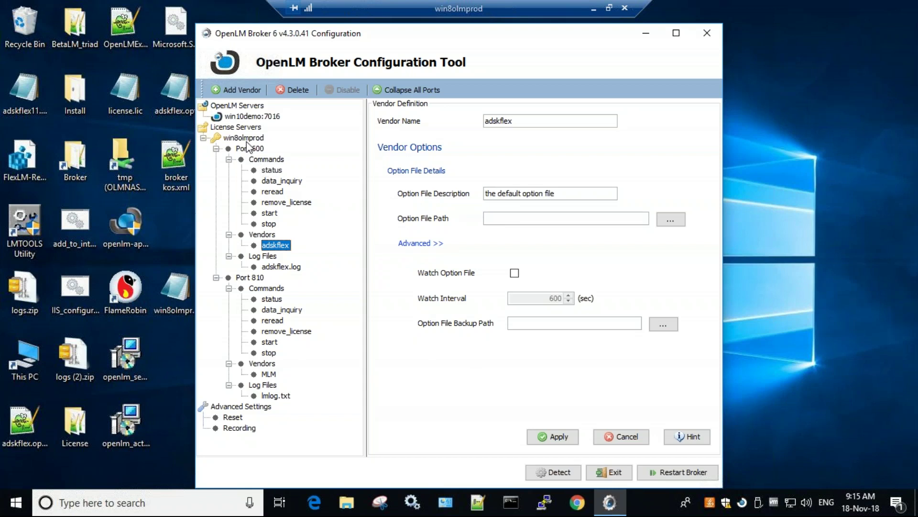
left_click(249, 138)
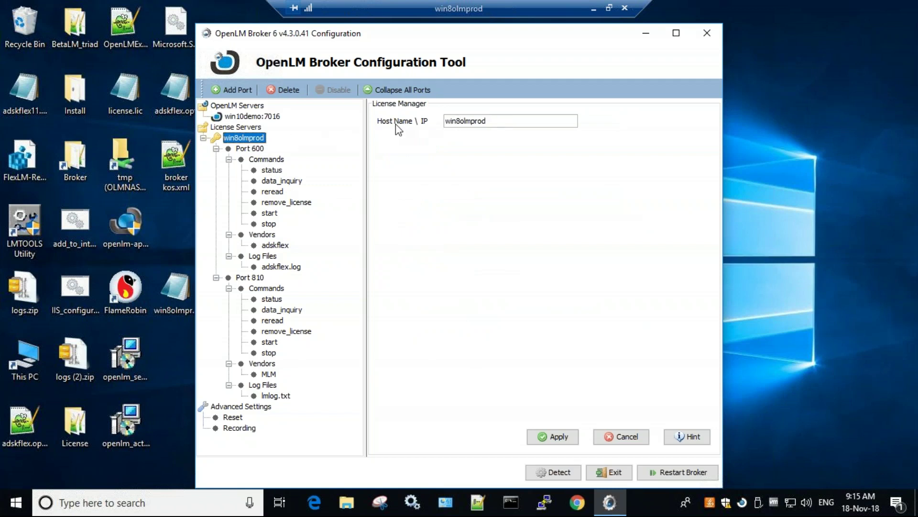
left_click(251, 151)
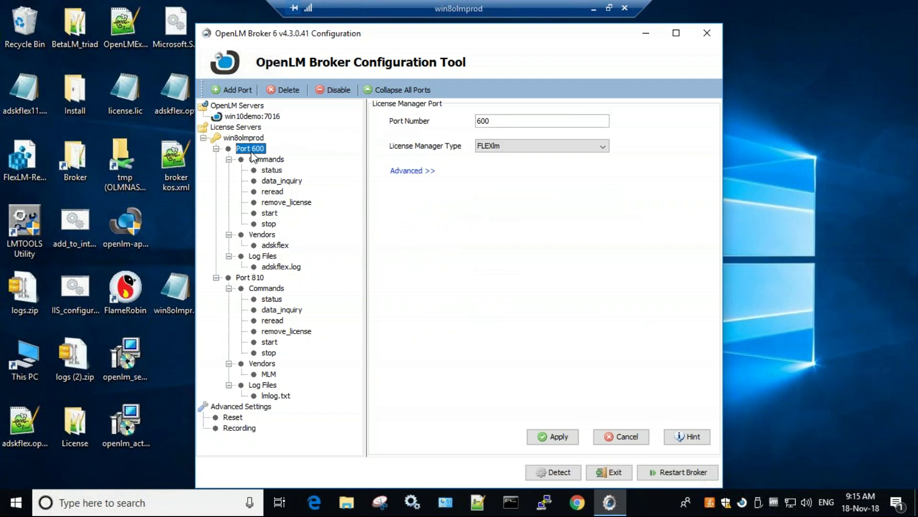
left_click(392, 172)
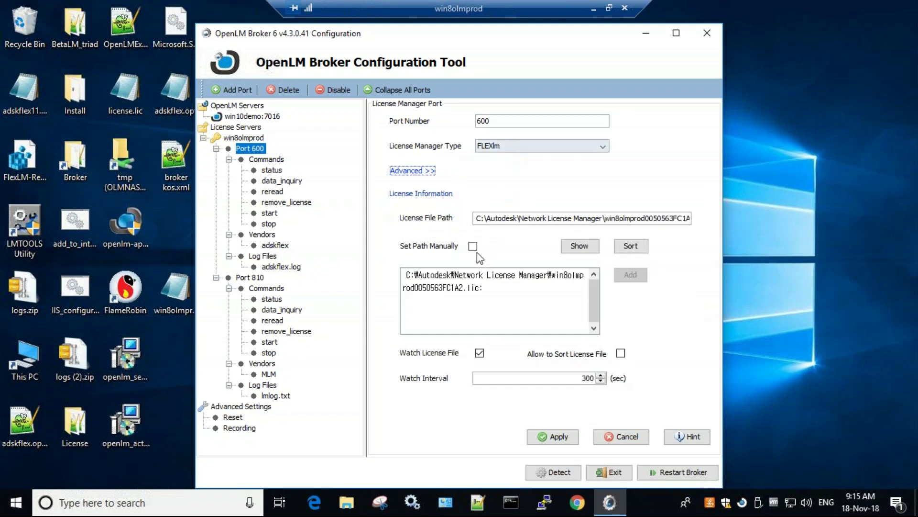
left_click_drag(484, 287, 399, 277)
left_click(412, 283)
Review the Autodesk license file's PACKAGE and INCREMENT lines, then close the file
left_click(583, 246)
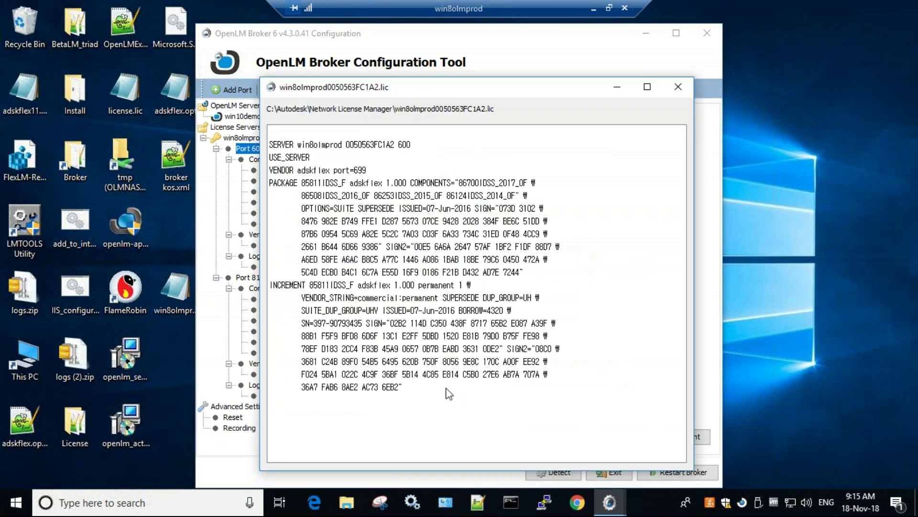
left_click_drag(414, 390, 273, 184)
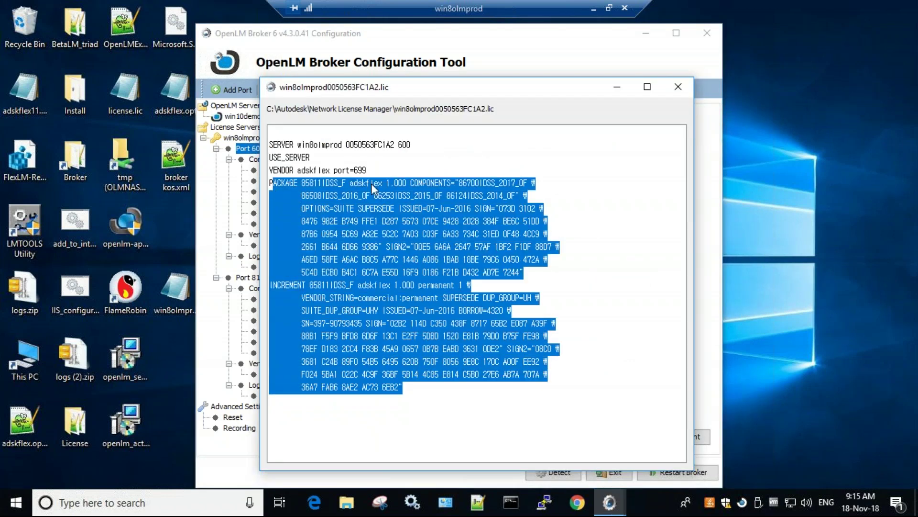
left_click(372, 185)
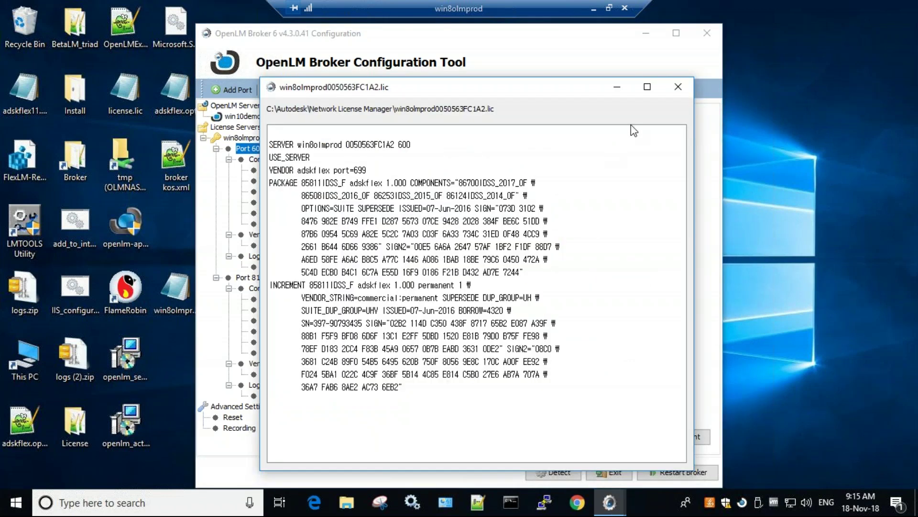
left_click(677, 88)
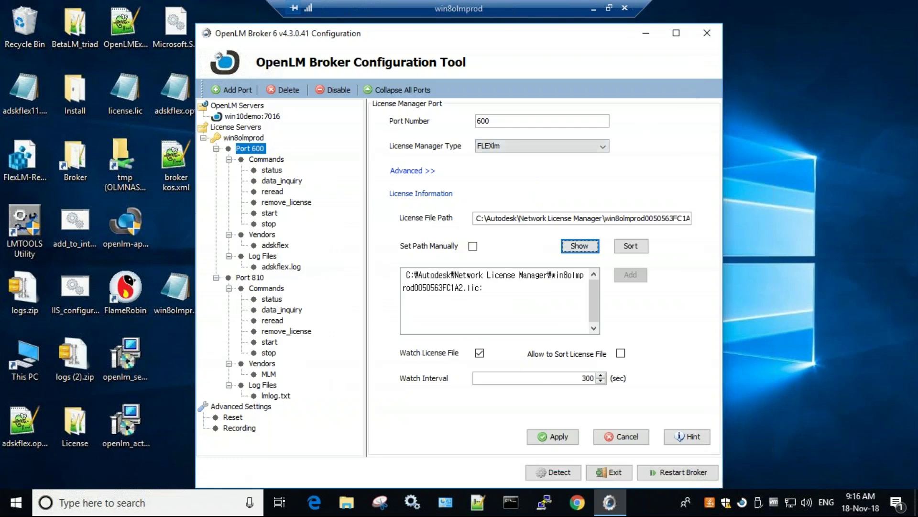
left_click(266, 160)
Review Port 600's status and data_inquiry command lines, noting lmutil, Network and Autodesk
left_click(269, 171)
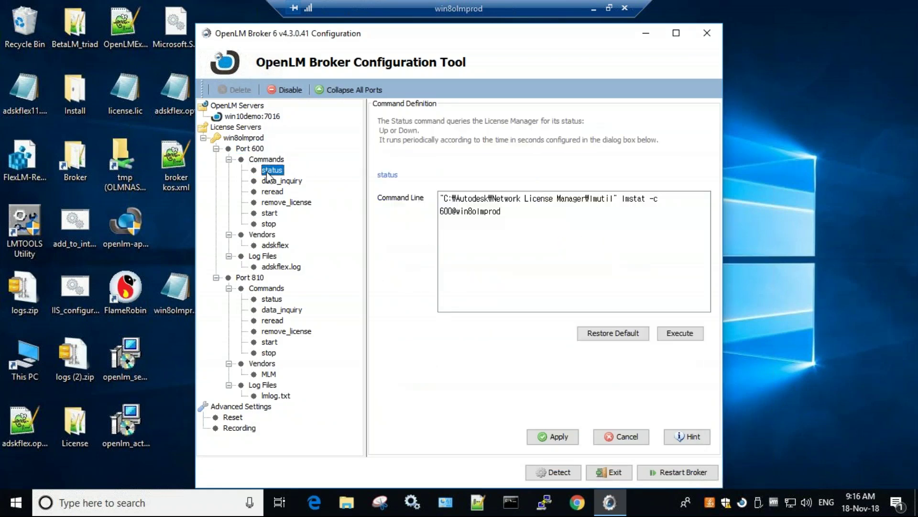
left_click(270, 182)
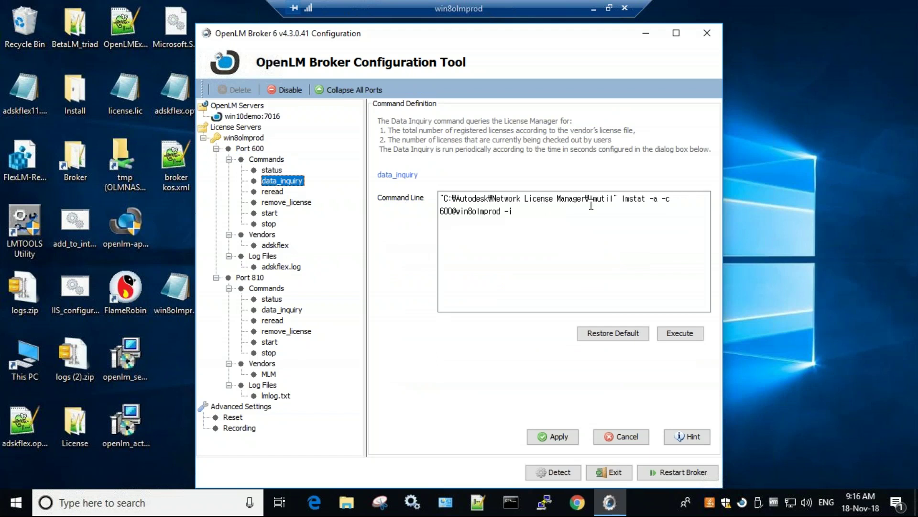
left_click_drag(615, 199, 590, 199)
left_click(534, 200)
double_click(509, 199)
double_click(475, 200)
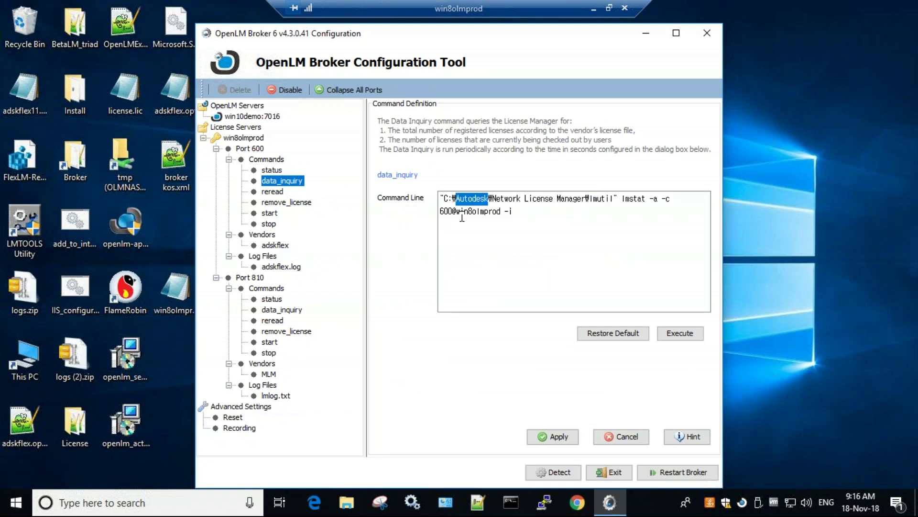
left_click(541, 200)
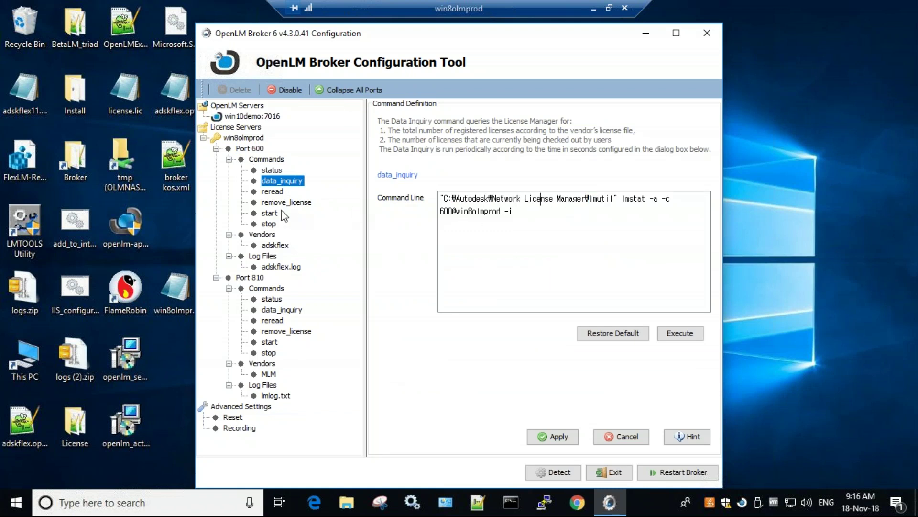
Open Port 600's Log Files group and its adskflex.log definition
left_click(280, 267)
left_click(259, 258)
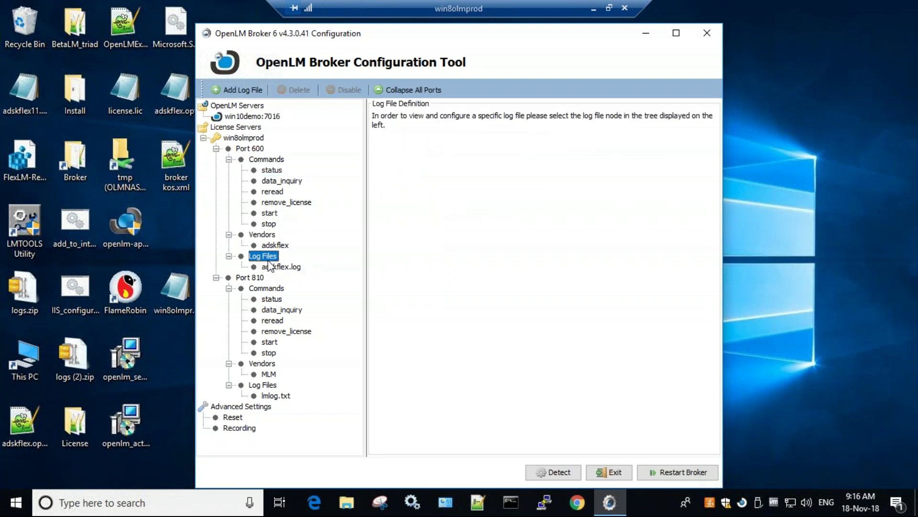
left_click(274, 269)
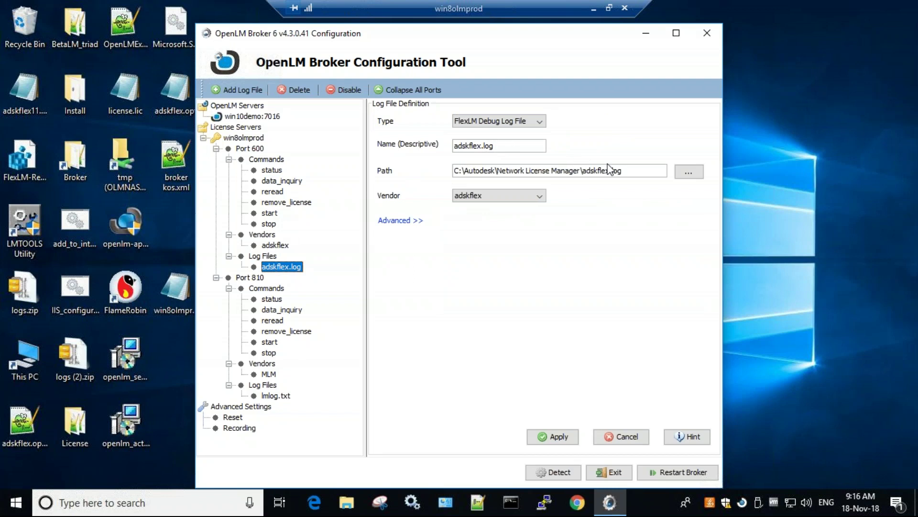
left_click_drag(625, 171, 583, 173)
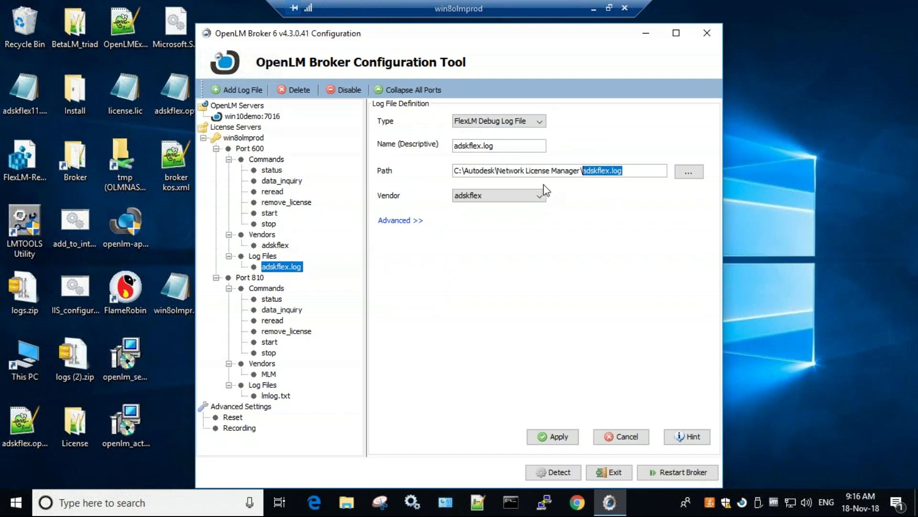
left_click(265, 257)
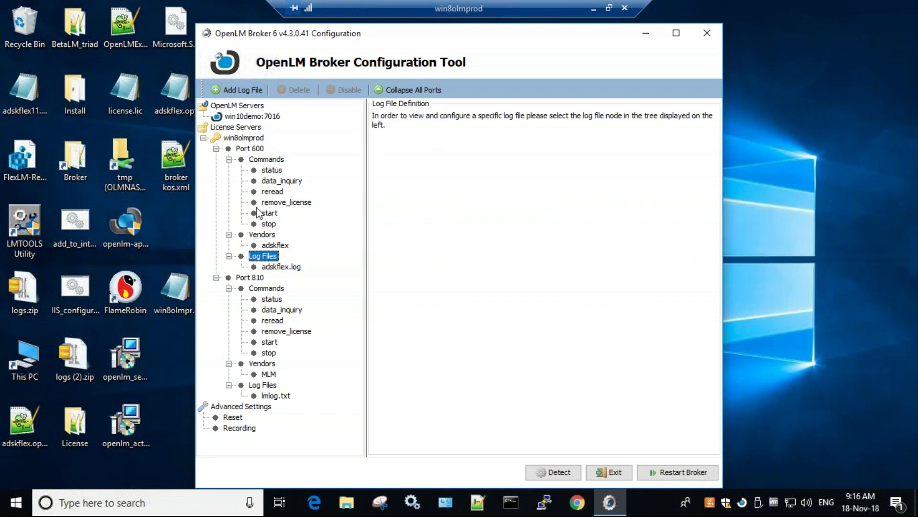
Review Port 810's settings, status and data_inquiry commands, lmlog.txt log, MLM vendor, then Port 600's adskflex
left_click(258, 279)
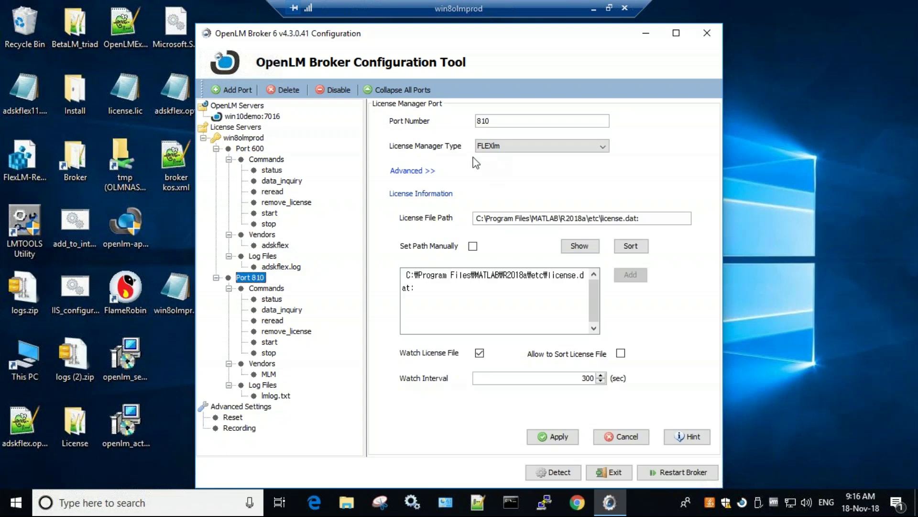
left_click(574, 247)
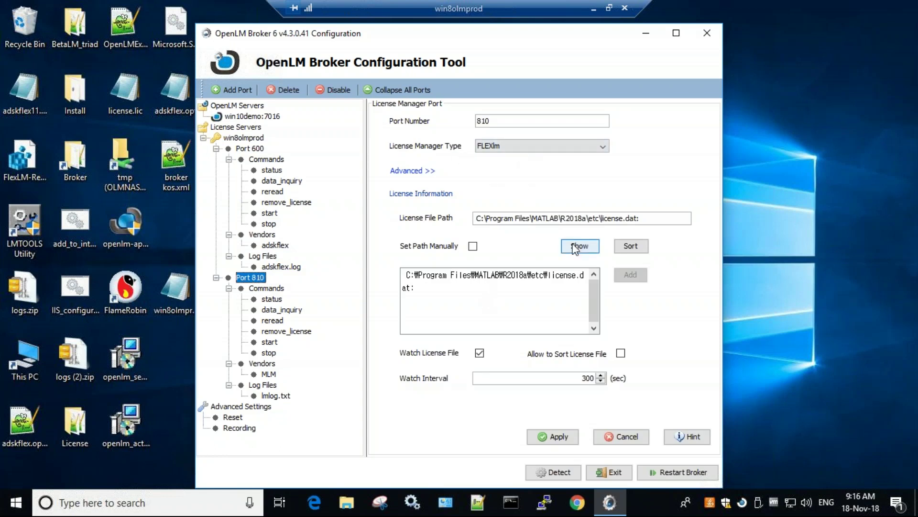
left_click(270, 300)
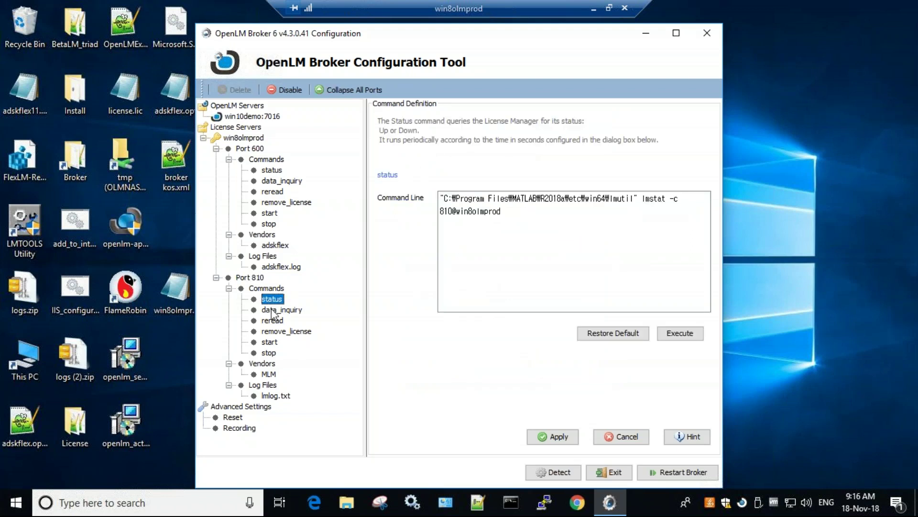
left_click(272, 312)
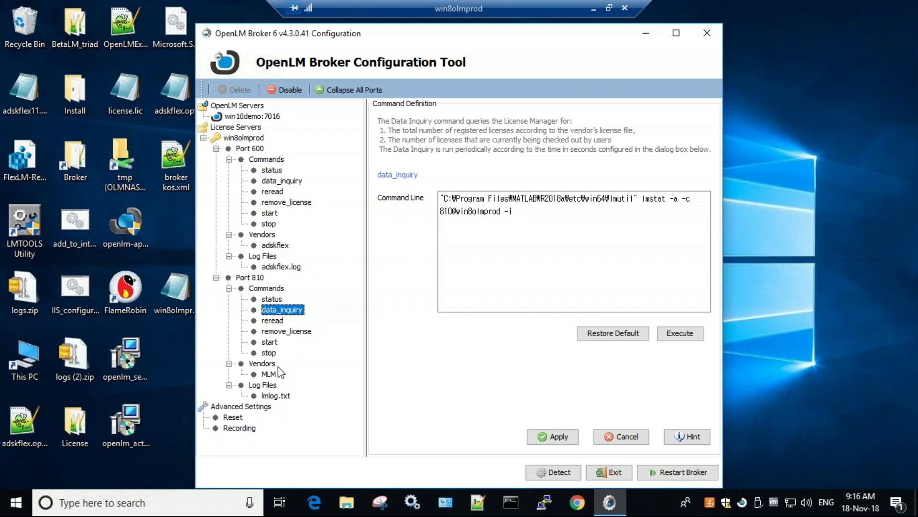
left_click(274, 396)
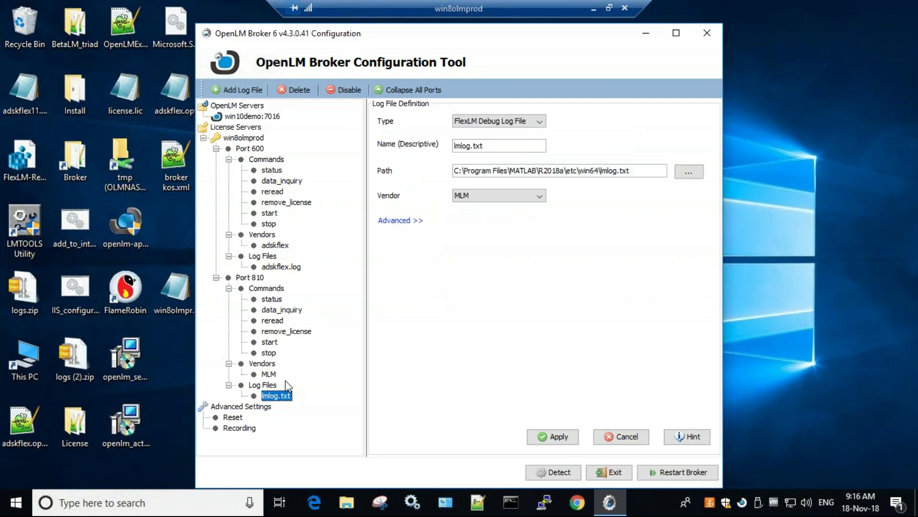
left_click(269, 375)
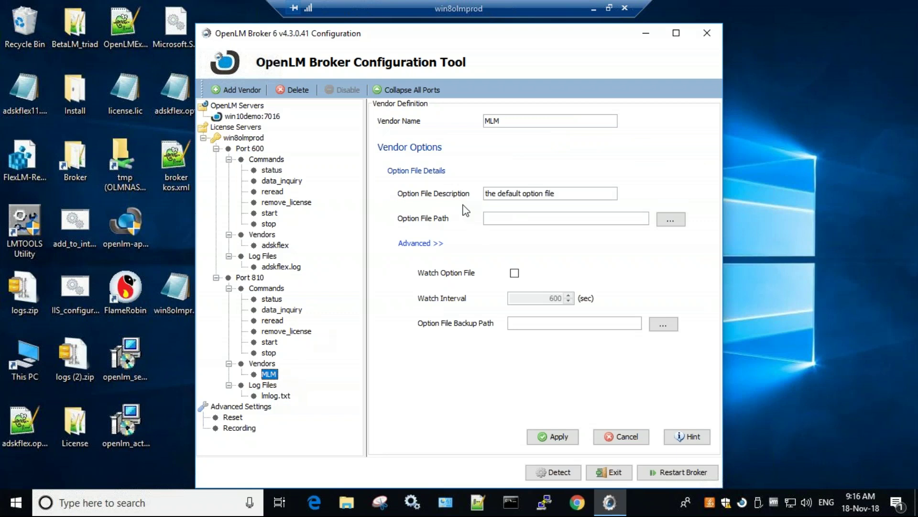
left_click(271, 246)
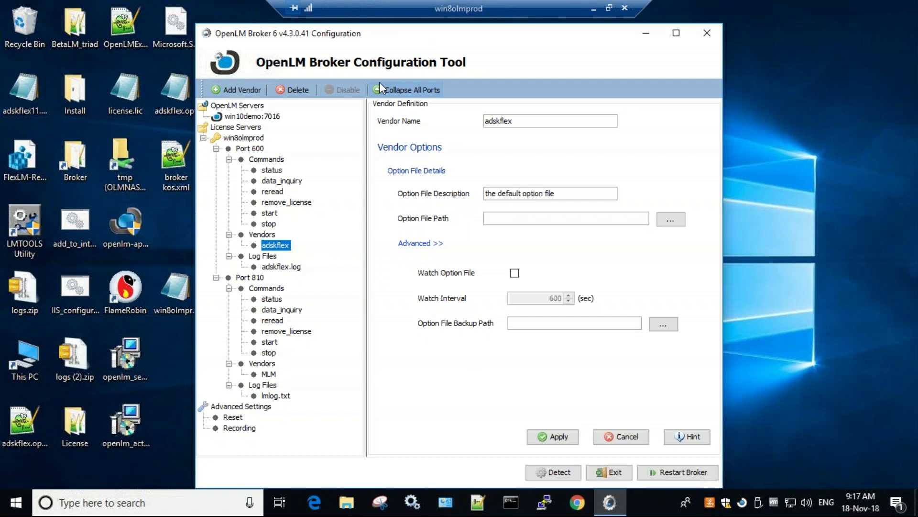
In the full-screen win10demo session, refresh License Servers and expand the Autodesk and Matlab rows
left_click(595, 9)
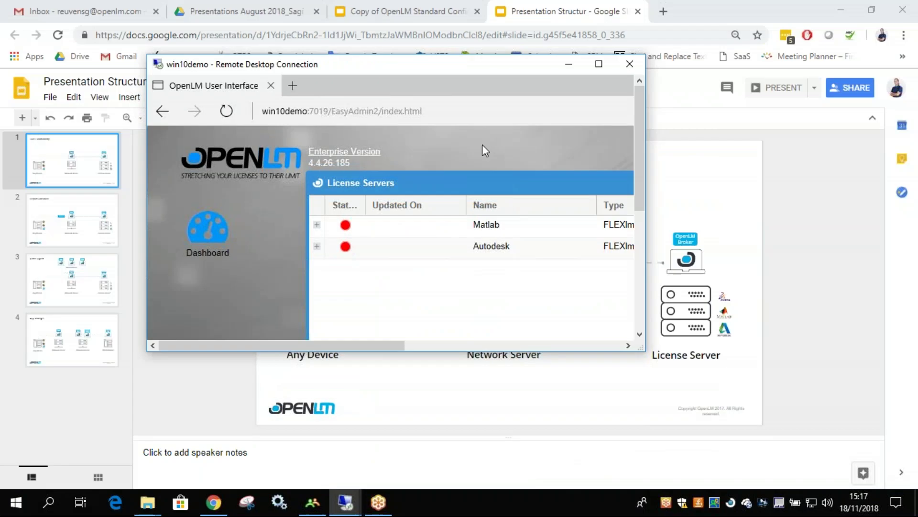
double_click(446, 72)
left_click(625, 381)
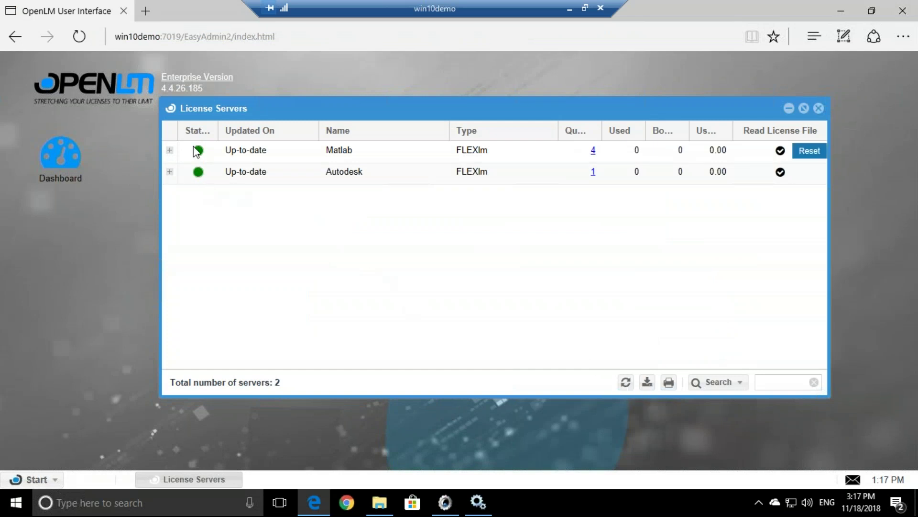
left_click(169, 172)
left_click(170, 151)
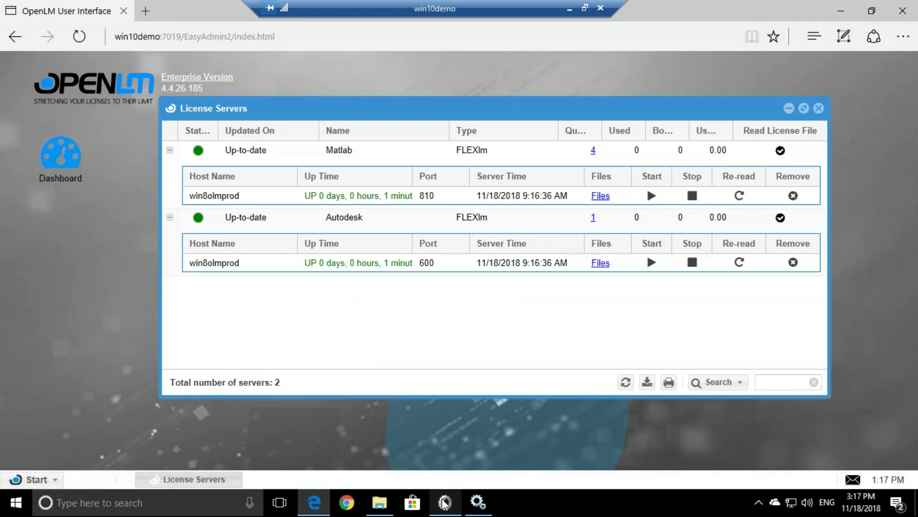
mouse_move(445, 502)
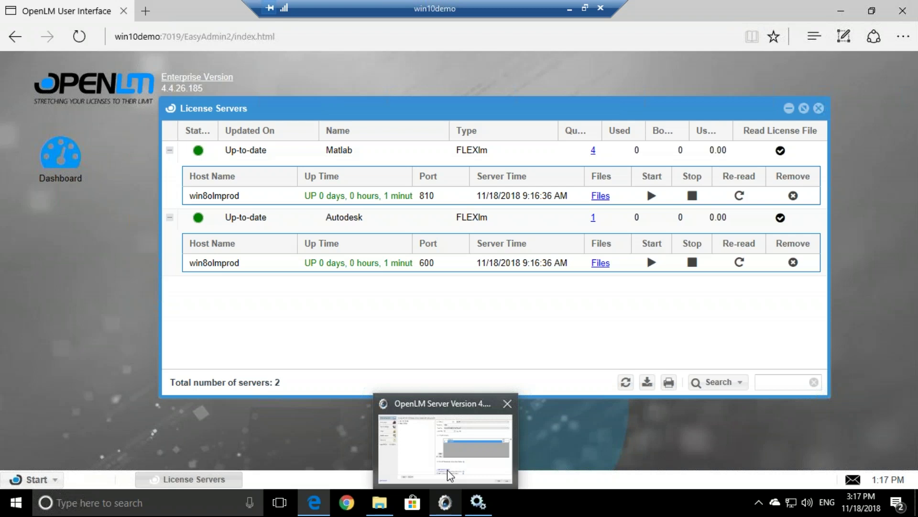
left_click(446, 468)
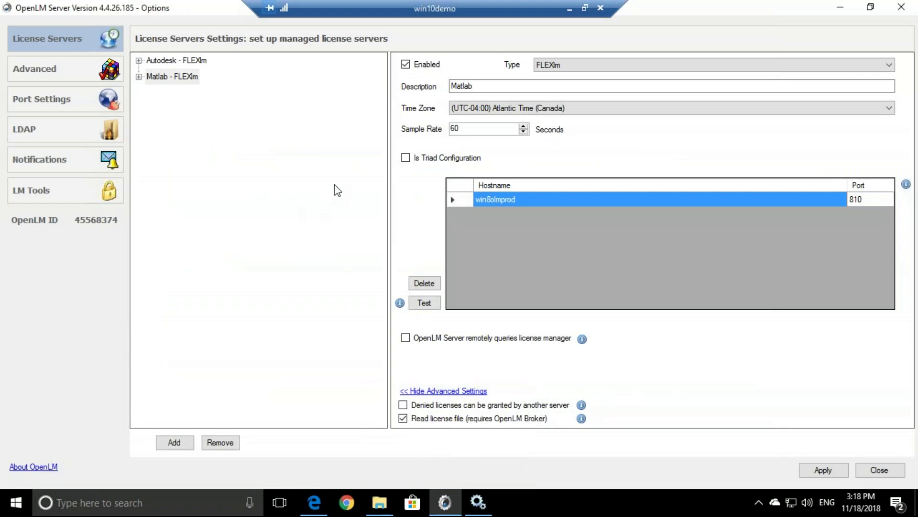
Inspect the Matlab hostname win8olmprod in Server Options, then restore the remote session to a window
left_click(486, 199)
left_click_drag(528, 199, 482, 199)
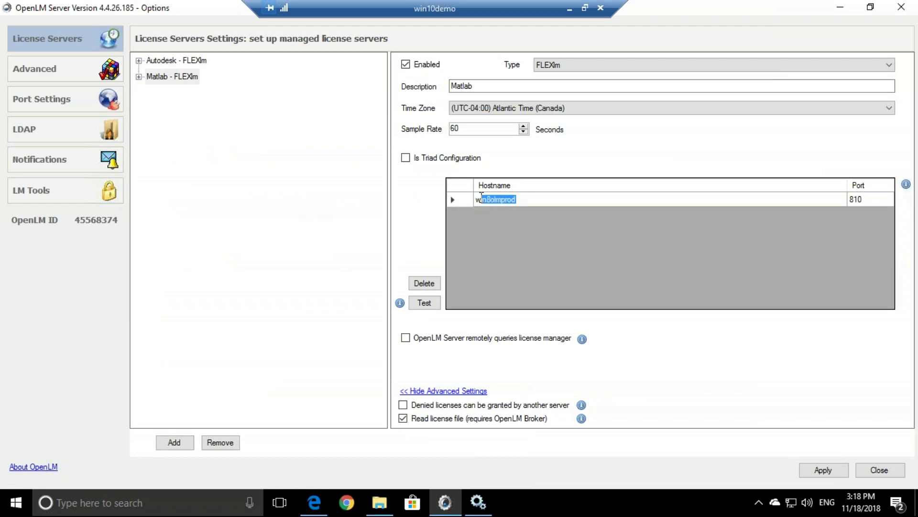
left_click(500, 198)
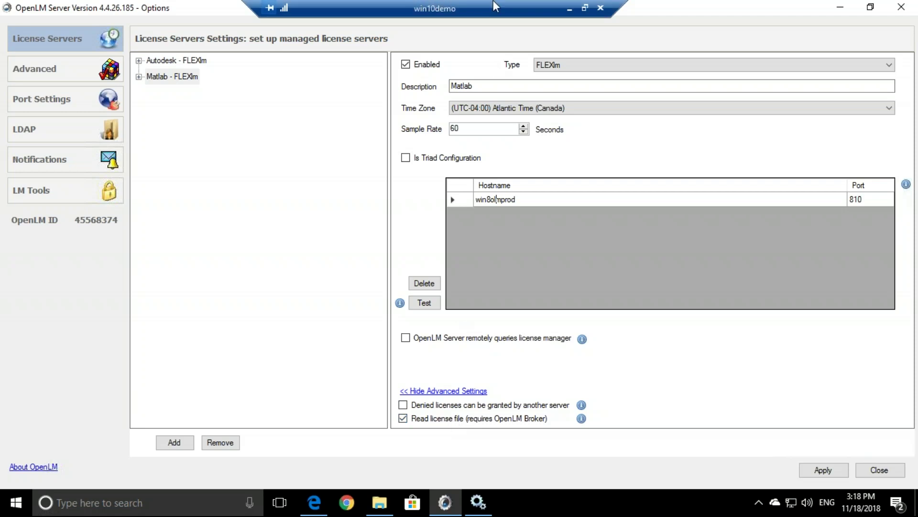
double_click(433, 8)
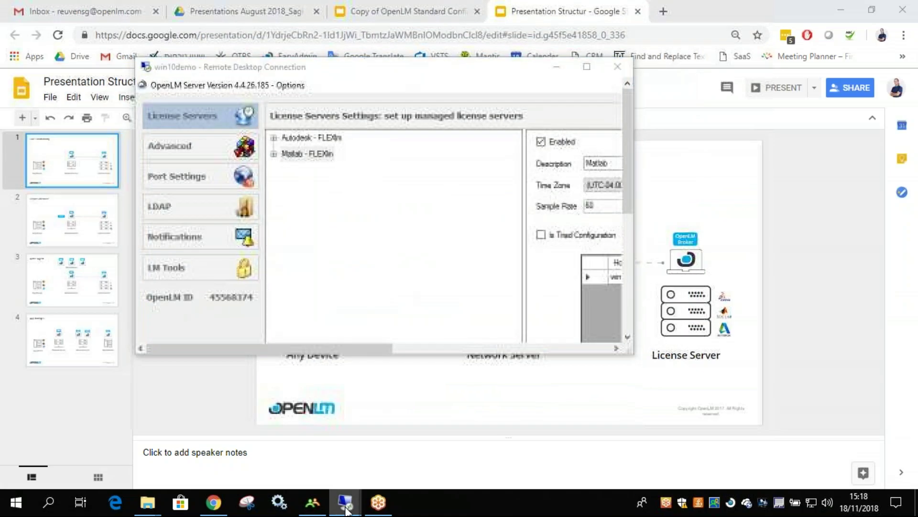
In the win8olmprod broker, review Port 600's Autodesk command settings and license manager port settings
left_click(414, 455)
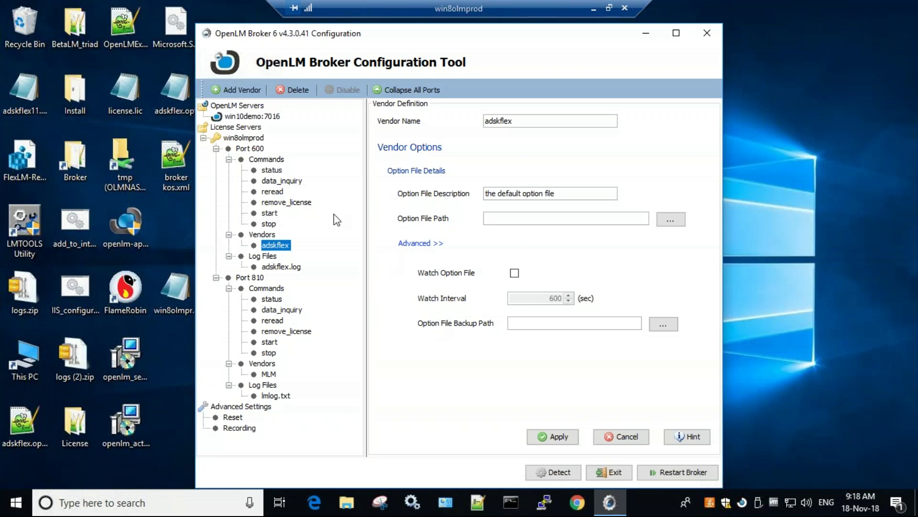
left_click(267, 160)
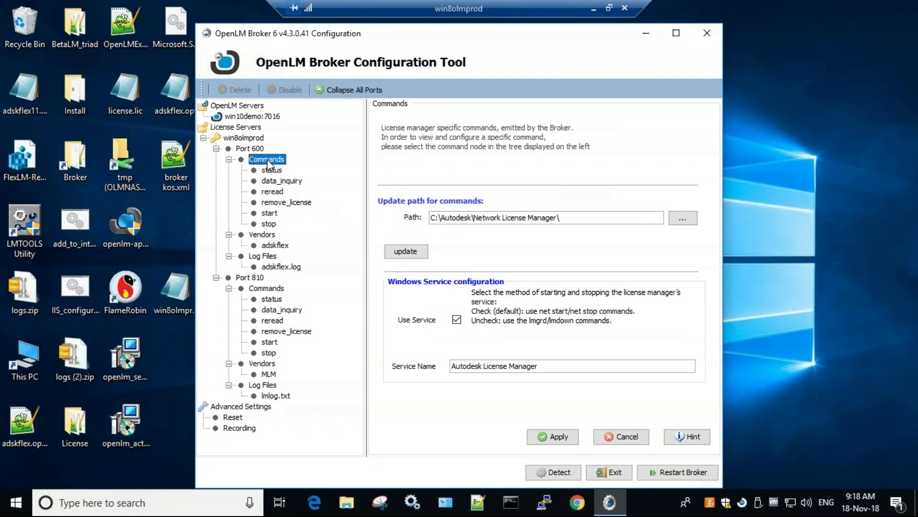
left_click(258, 149)
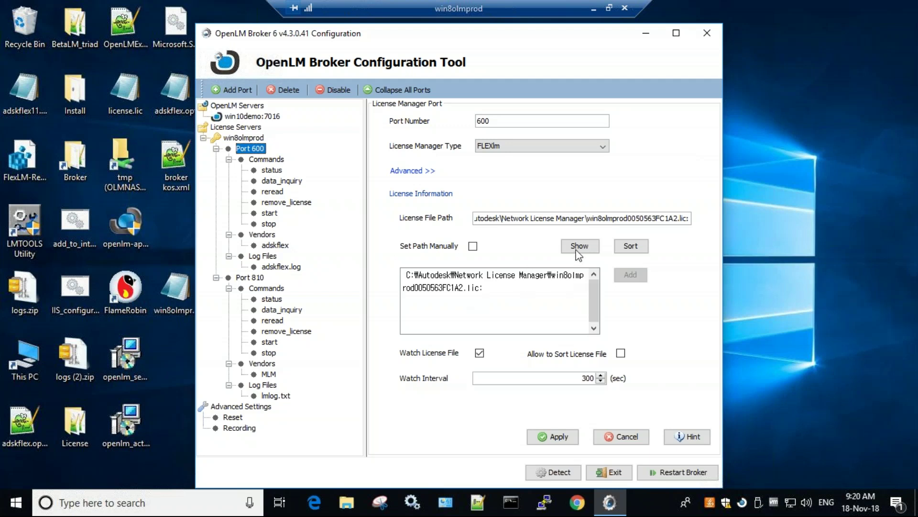
Window both remote sessions, highlight the Autodesk license file path, and minimize the broker session
double_click(528, 7)
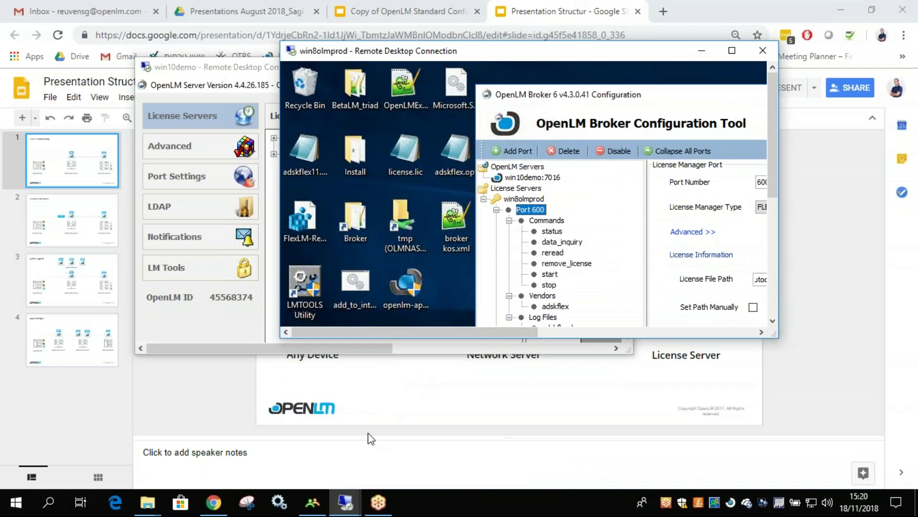
mouse_move(349, 511)
left_click(299, 447)
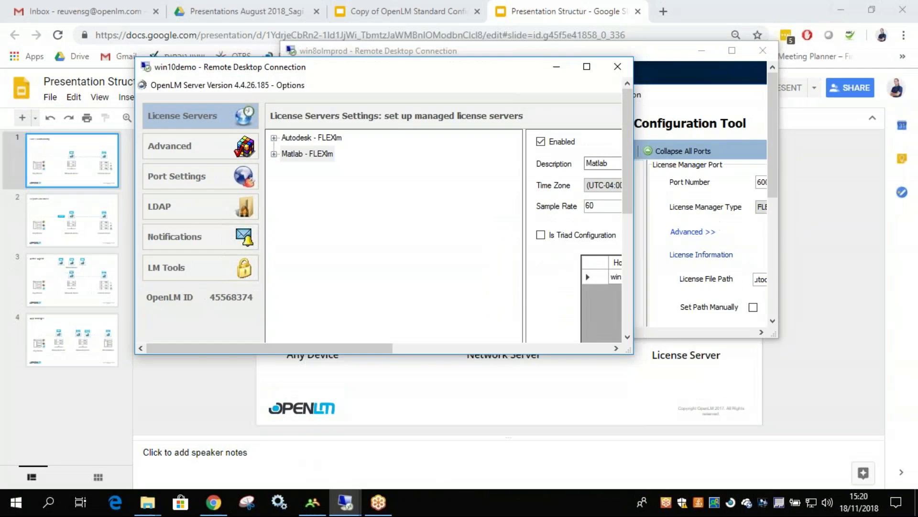
double_click(417, 67)
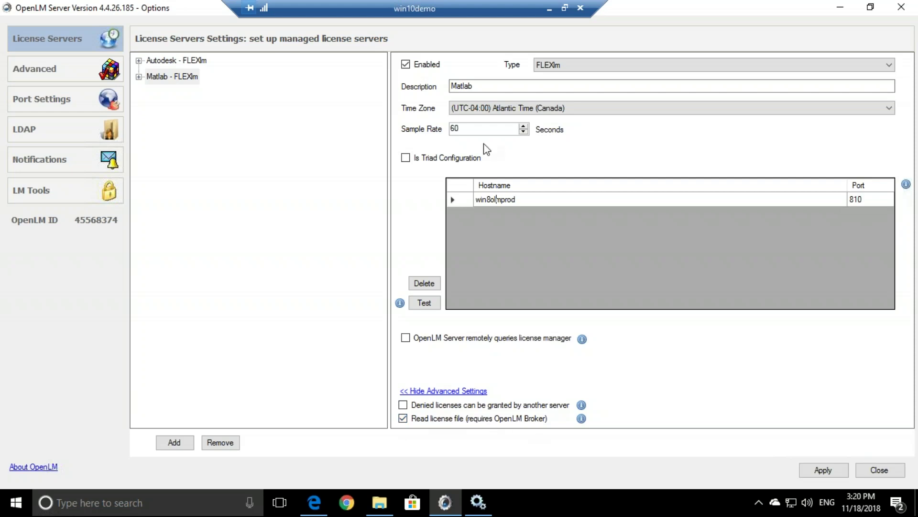
double_click(511, 11)
left_click_drag(483, 60, 474, 86)
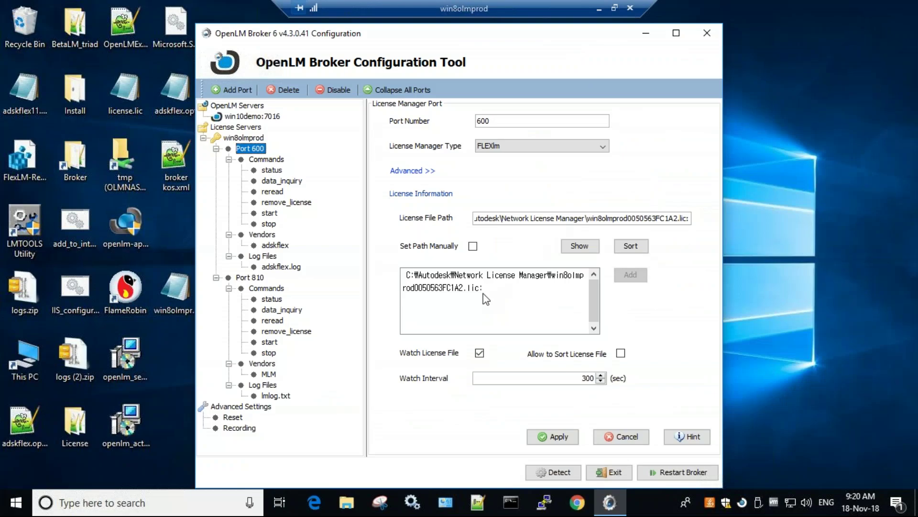
left_click_drag(483, 293, 403, 272)
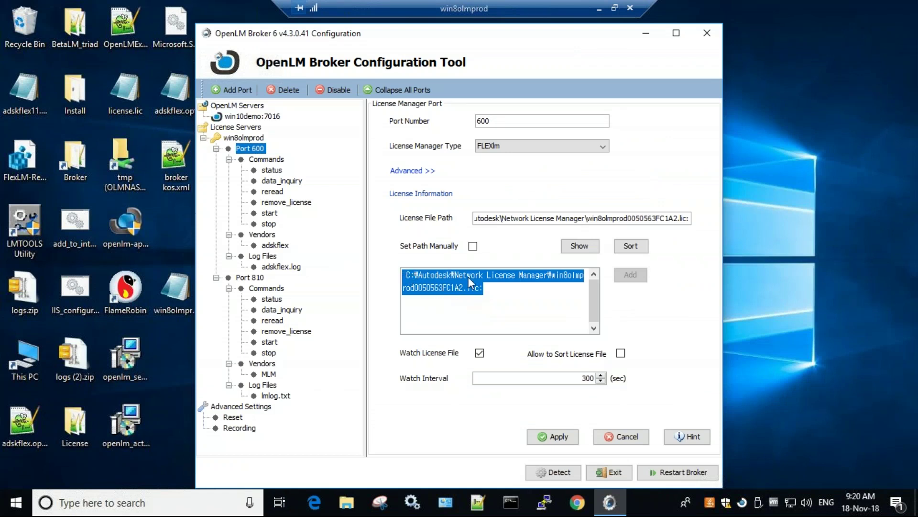
left_click(601, 9)
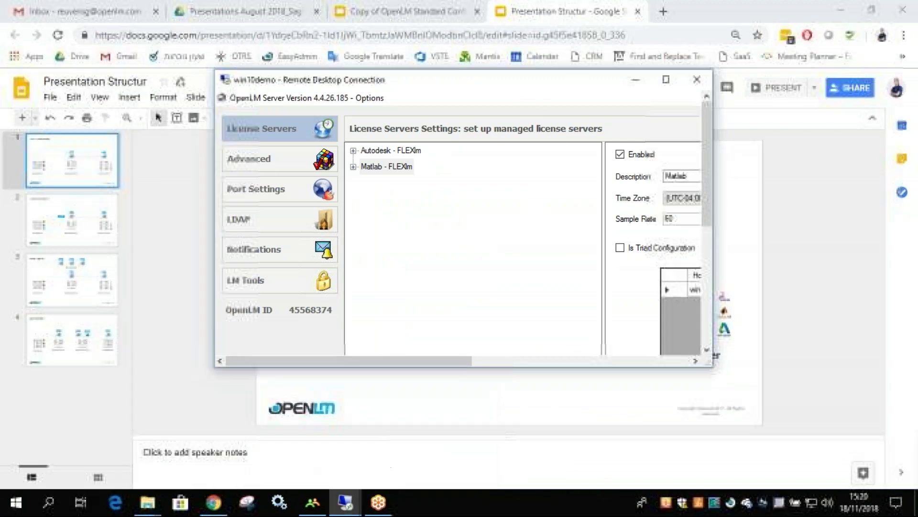
Maximize the win10demo session, confirm Matlab and Autodesk are green, and return to OpenLM Server Options
double_click(529, 82)
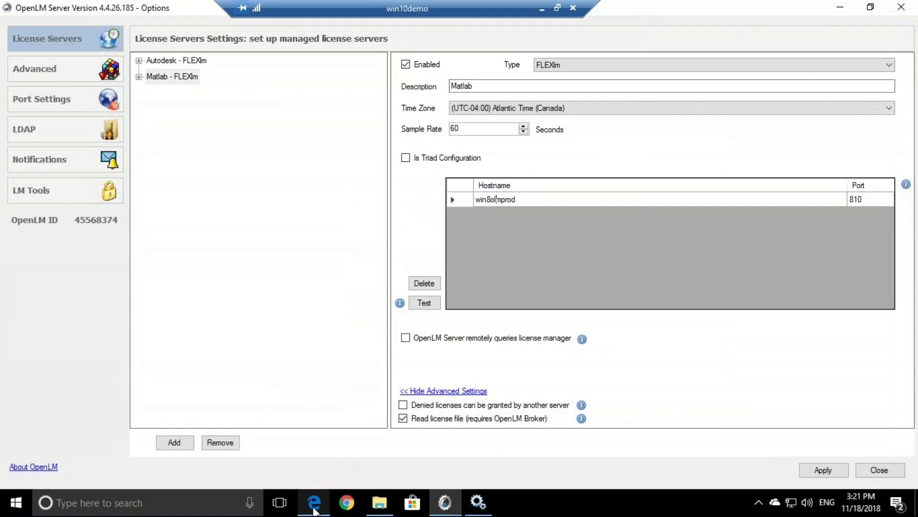
left_click(314, 511)
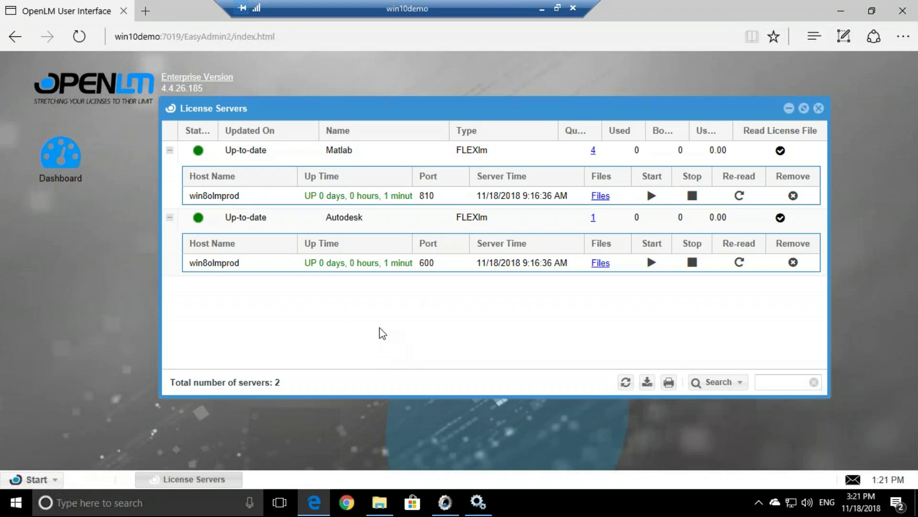
left_click(452, 511)
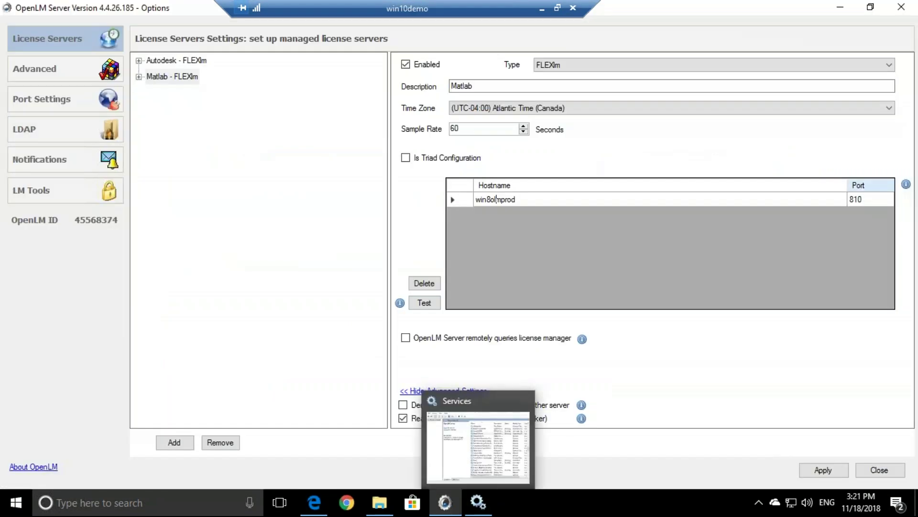